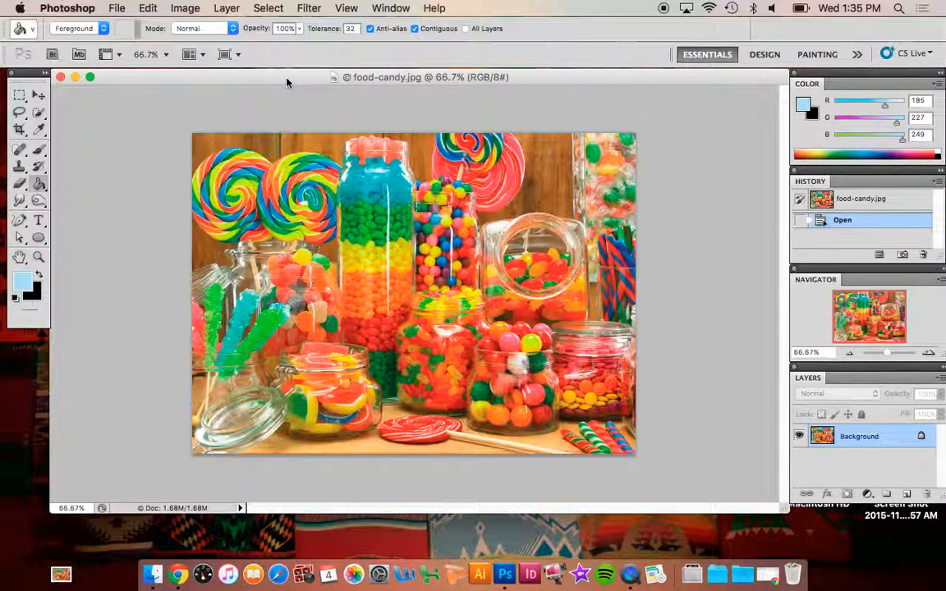
{"action": "left_click_drag", "start_coordinate": [177, 77], "coordinate": [178, 75]}
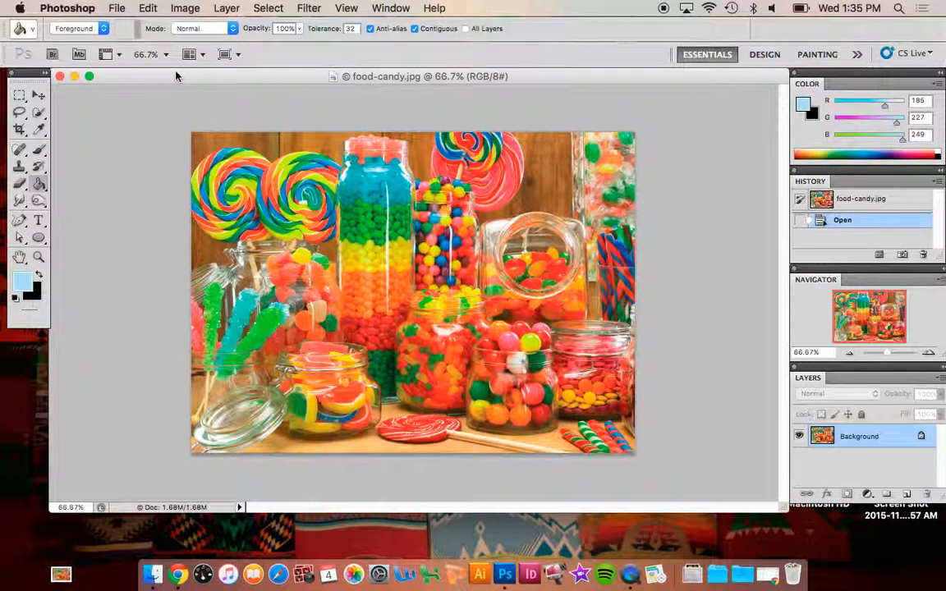
{"action": "left_click", "coordinate": [185, 8]}
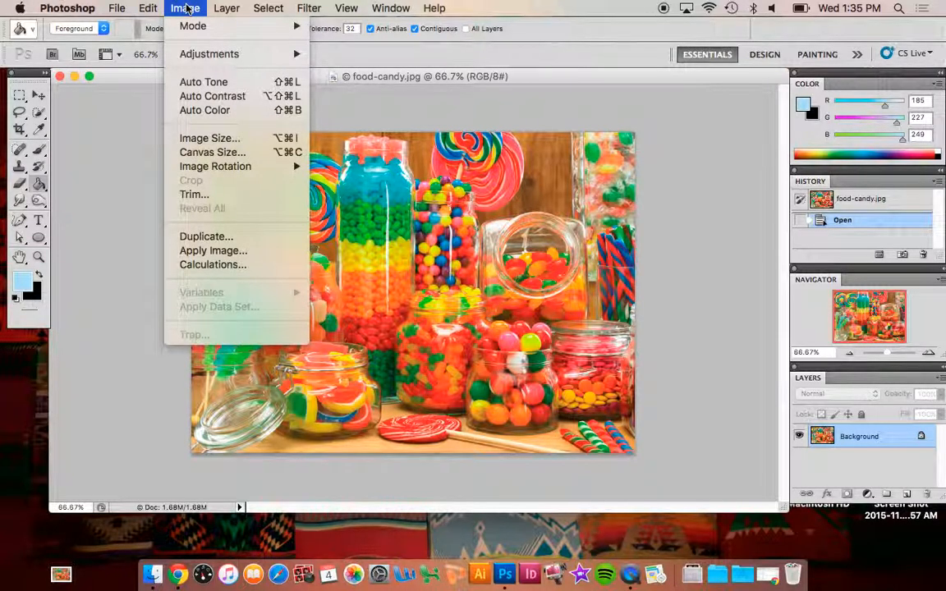
{"action": "mouse_move", "coordinate": [190, 56]}
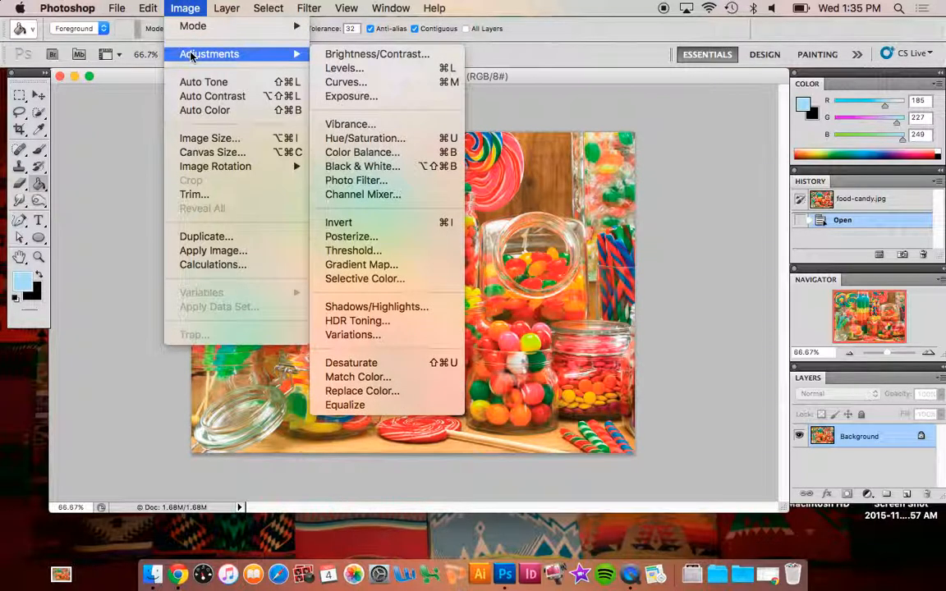
{"action": "left_click", "coordinate": [321, 54]}
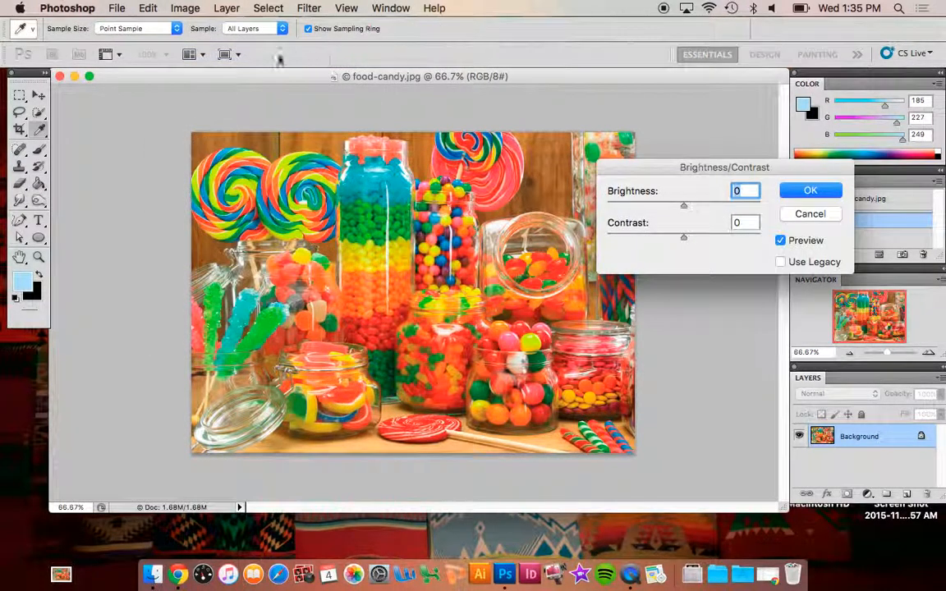
{"action": "left_click", "coordinate": [826, 215]}
Try Brightness/Contrast on the candy photo with brightness 20 and -6, and contrast 93, -5 and -50.
{"action": "left_click", "coordinate": [185, 8]}
{"action": "mouse_move", "coordinate": [193, 55]}
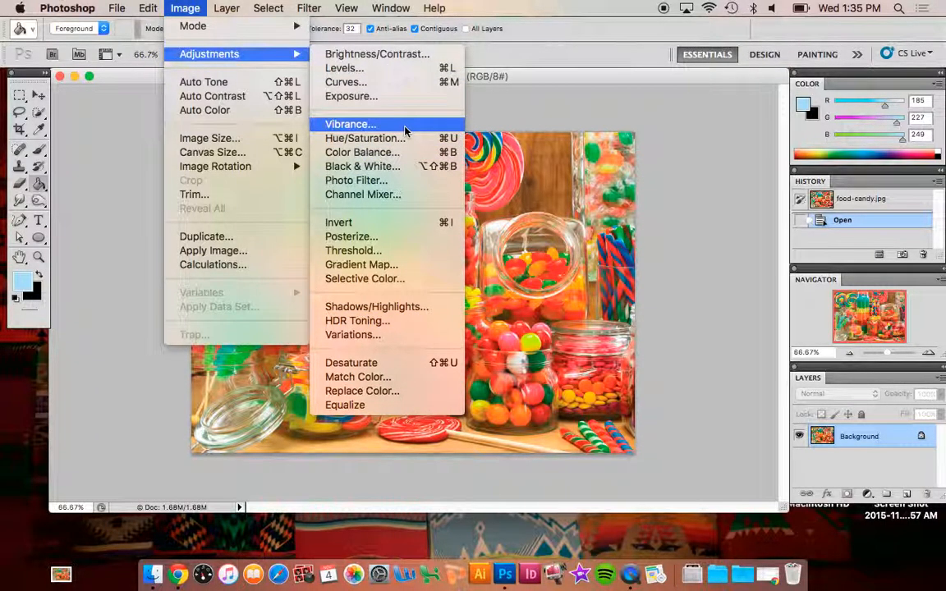
{"action": "left_click", "coordinate": [384, 54]}
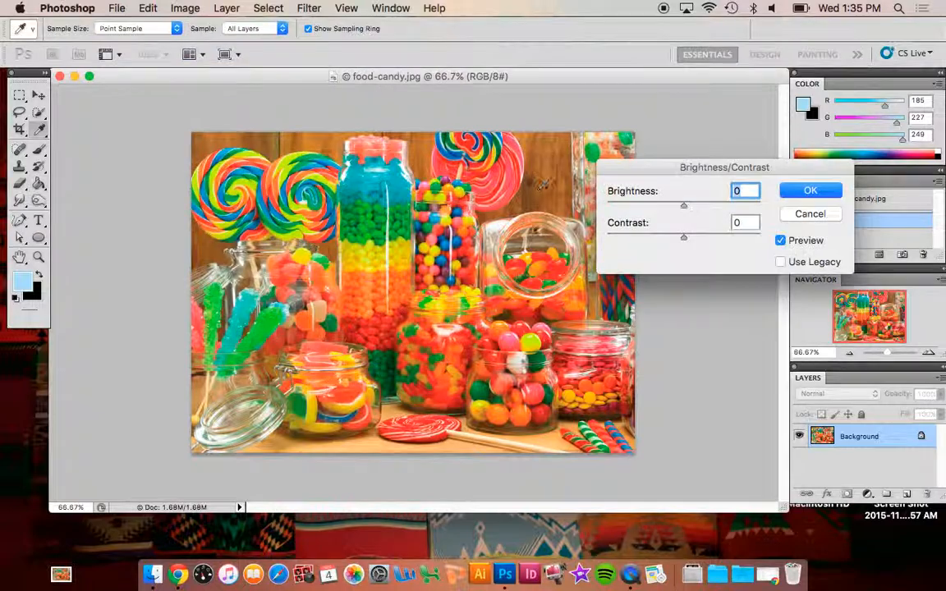
{"action": "left_click_drag", "start_coordinate": [683, 205], "coordinate": [754, 240]}
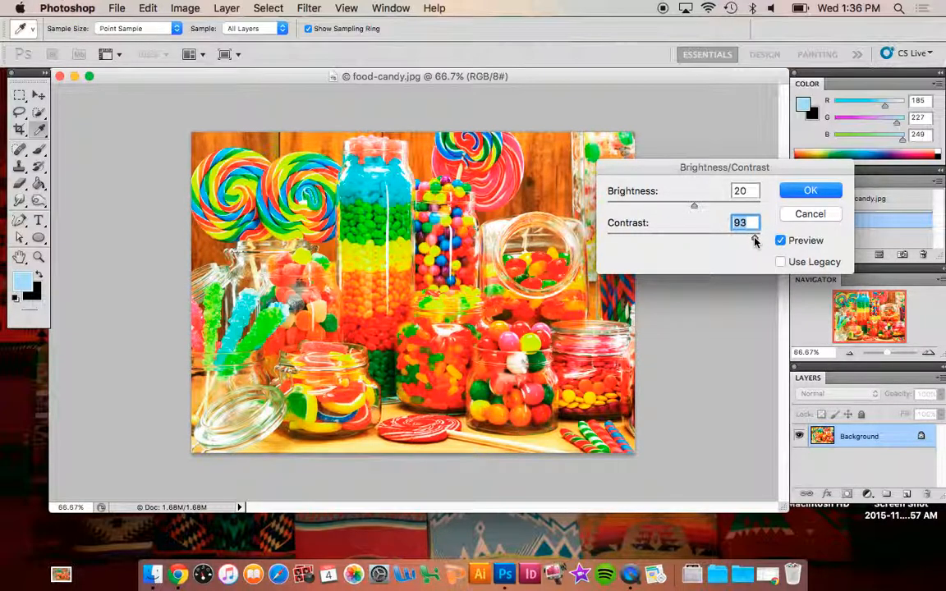
{"action": "left_click_drag", "start_coordinate": [695, 206], "coordinate": [680, 209]}
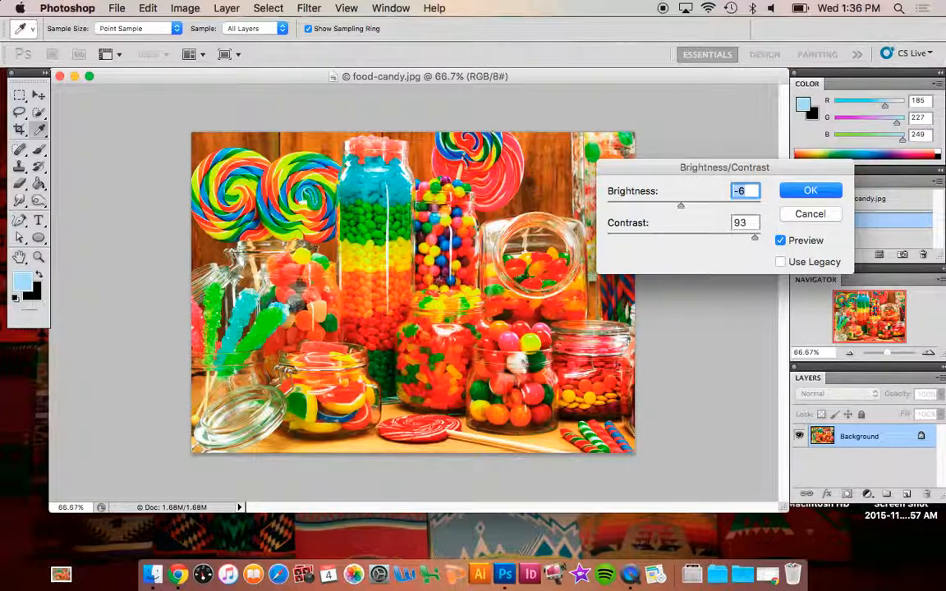
{"action": "left_click_drag", "start_coordinate": [757, 240], "coordinate": [676, 238]}
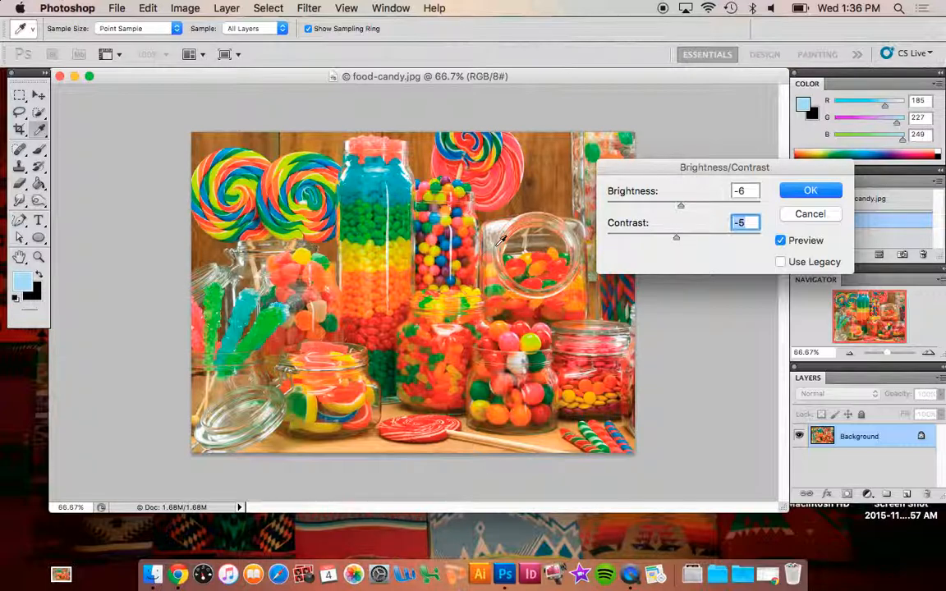
{"action": "left_click_drag", "start_coordinate": [676, 238], "coordinate": [610, 239]}
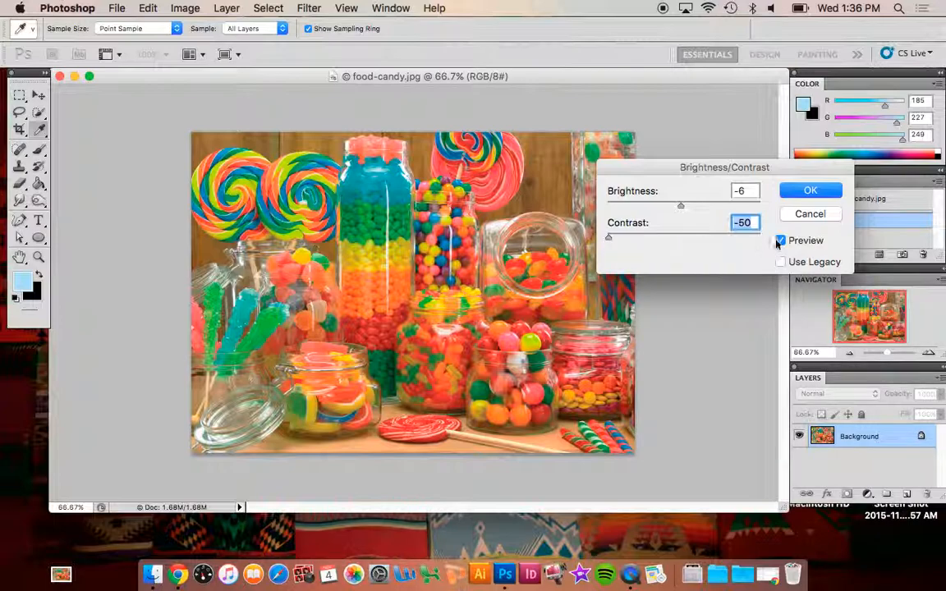
{"action": "left_click_drag", "start_coordinate": [612, 239], "coordinate": [675, 238]}
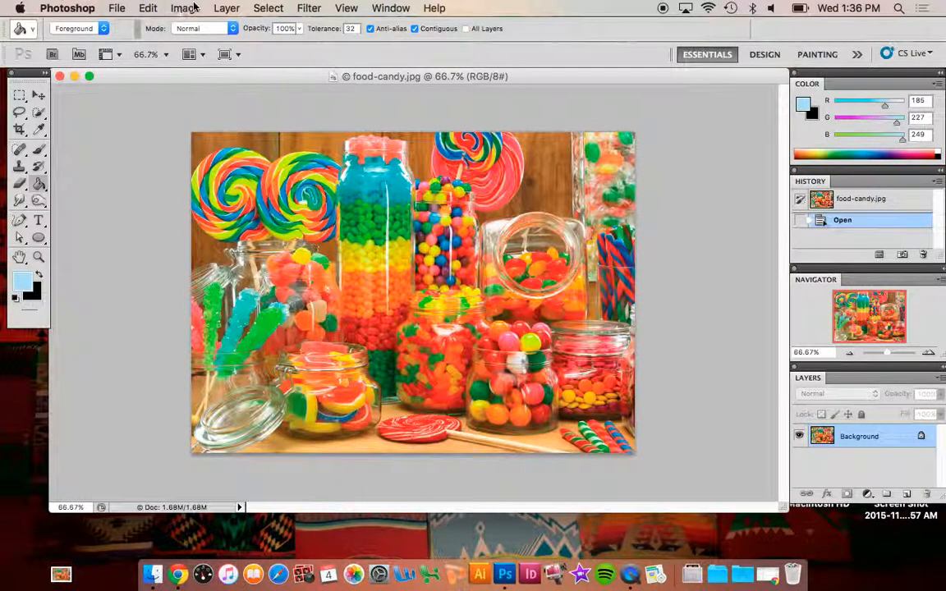
Try an S-shaped RGB curve in Curves, with the shadow point at input 79, output 41 and a highlight point at input 196, output 190.
{"action": "left_click", "coordinate": [185, 9]}
{"action": "mouse_move", "coordinate": [209, 55]}
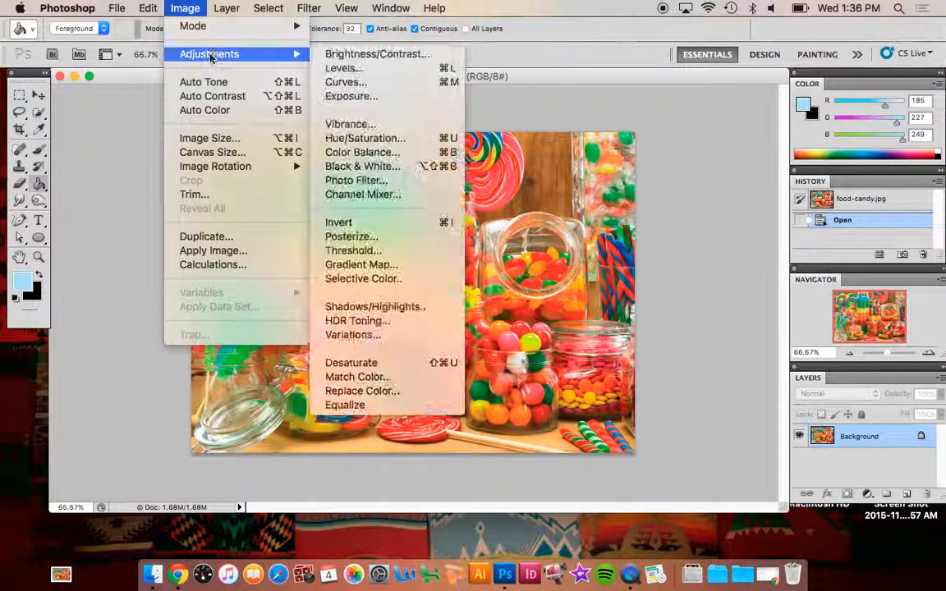
{"action": "left_click", "coordinate": [356, 85]}
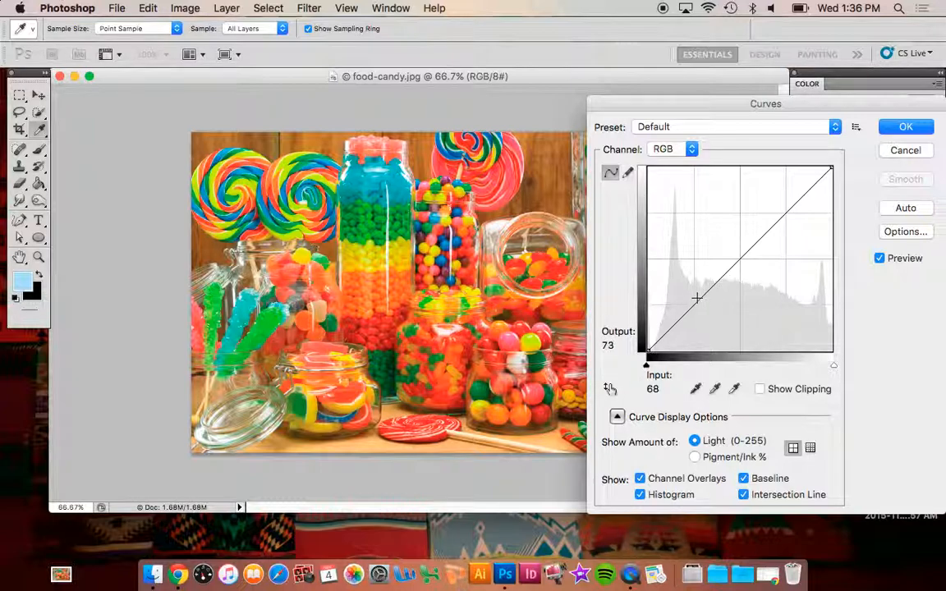
{"action": "left_click", "coordinate": [696, 304]}
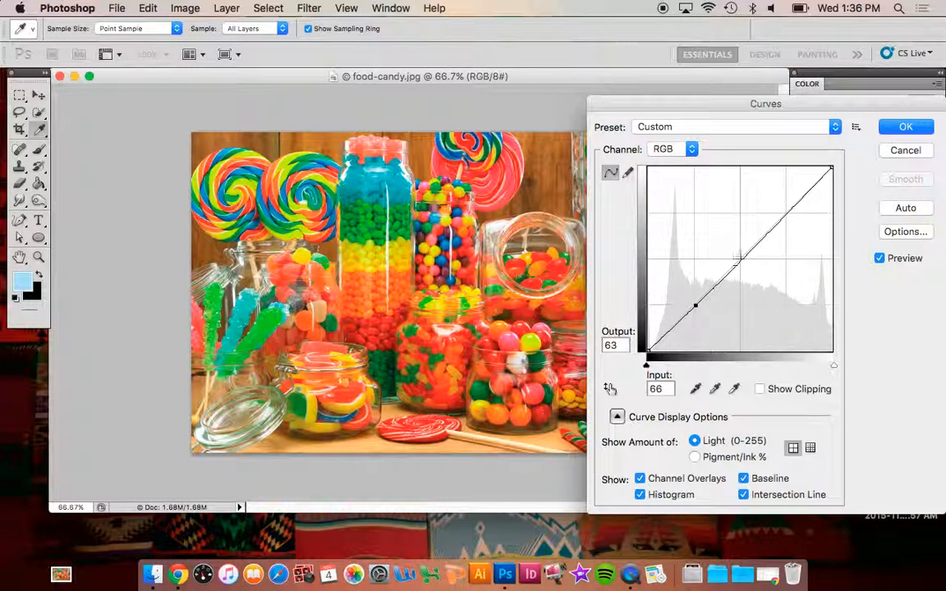
{"action": "left_click_drag", "start_coordinate": [753, 246], "coordinate": [752, 234]}
{"action": "left_click_drag", "start_coordinate": [696, 305], "coordinate": [705, 320]}
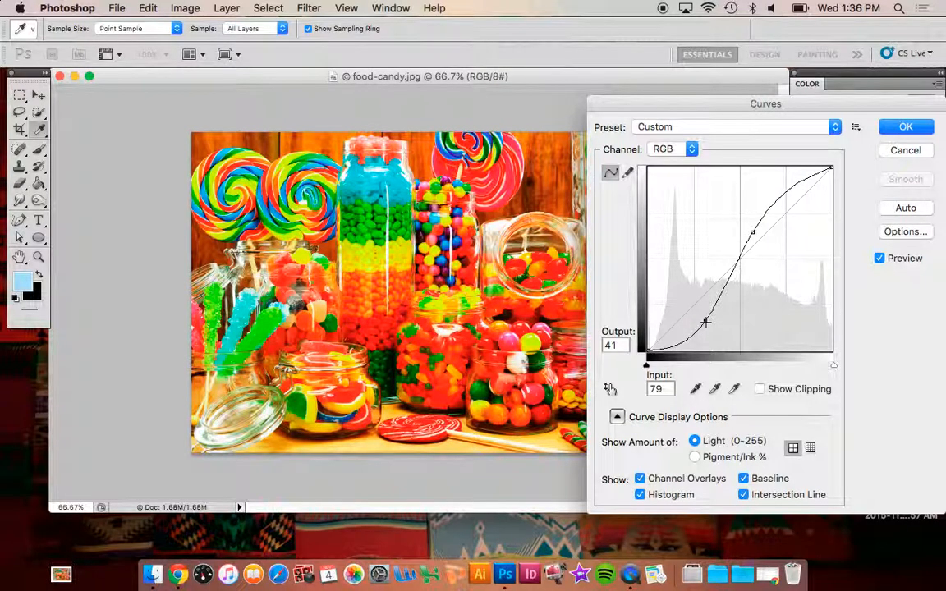
{"action": "left_click_drag", "start_coordinate": [781, 194], "coordinate": [788, 216]}
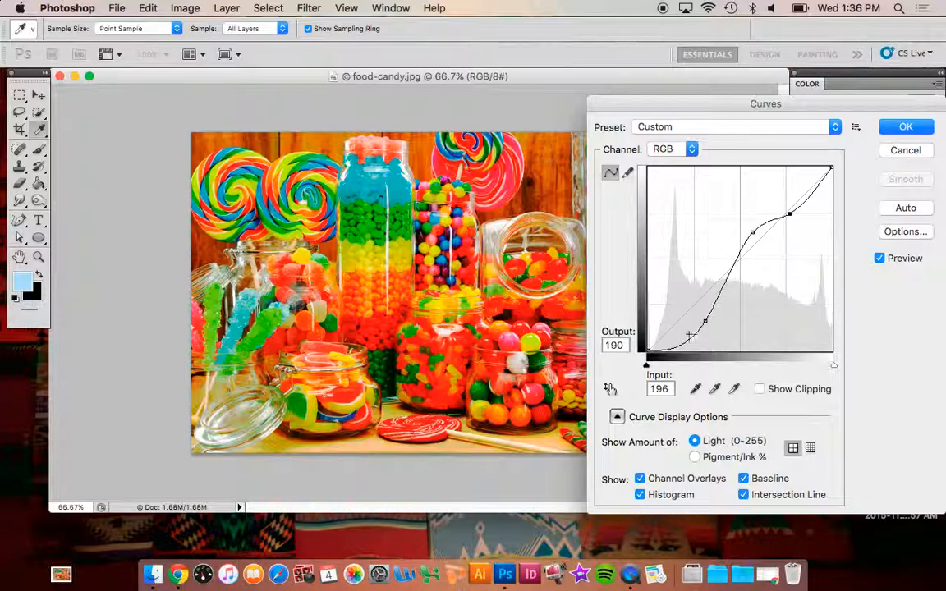
Return the lower and middle curve points to the diagonal and try the highlight point at 187/213, then pull it down to 207/38.
{"action": "mouse_move", "coordinate": [703, 320]}
{"action": "left_mouse_down"}
{"action": "mouse_move", "coordinate": [693, 321]}
{"action": "mouse_move", "coordinate": [692, 303]}
{"action": "left_mouse_up"}
{"action": "left_click_drag", "start_coordinate": [754, 232], "coordinate": [740, 257]}
{"action": "left_click_drag", "start_coordinate": [789, 213], "coordinate": [784, 198]}
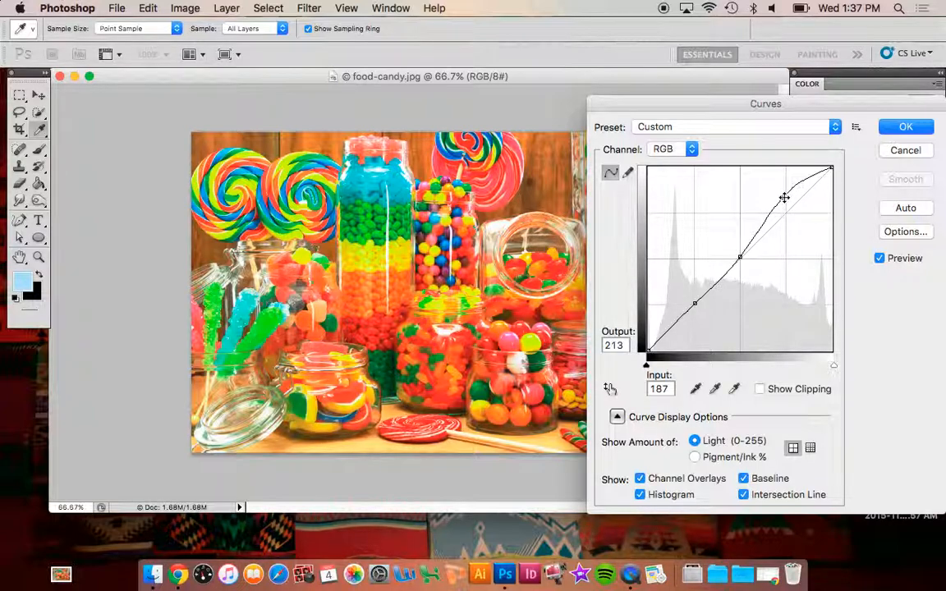
{"action": "left_click_drag", "start_coordinate": [781, 199], "coordinate": [796, 322]}
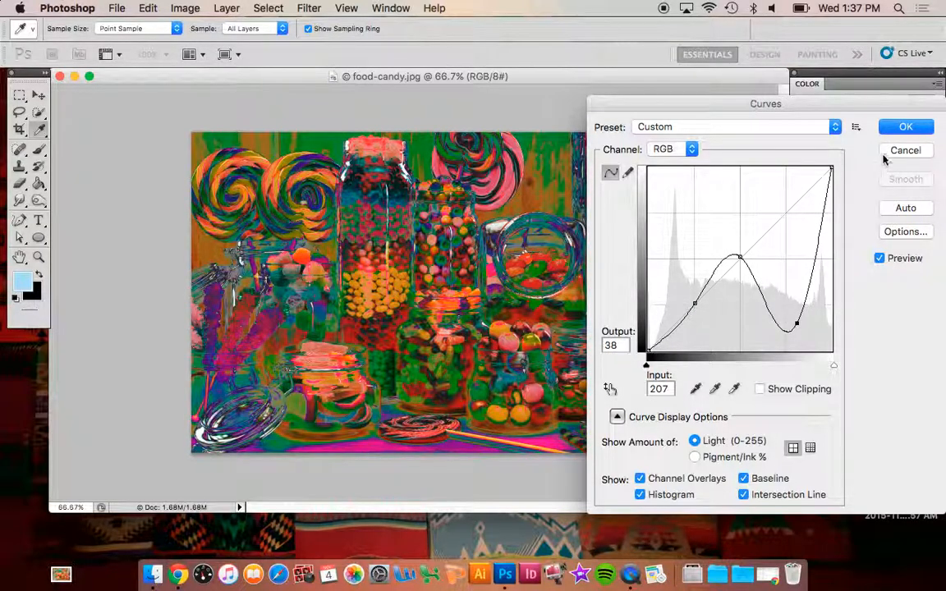
Try the Color Negative, Increase Contrast and Negative (RGB) curve presets on the photo, then discard the Curves adjustment.
{"action": "left_click", "coordinate": [740, 132]}
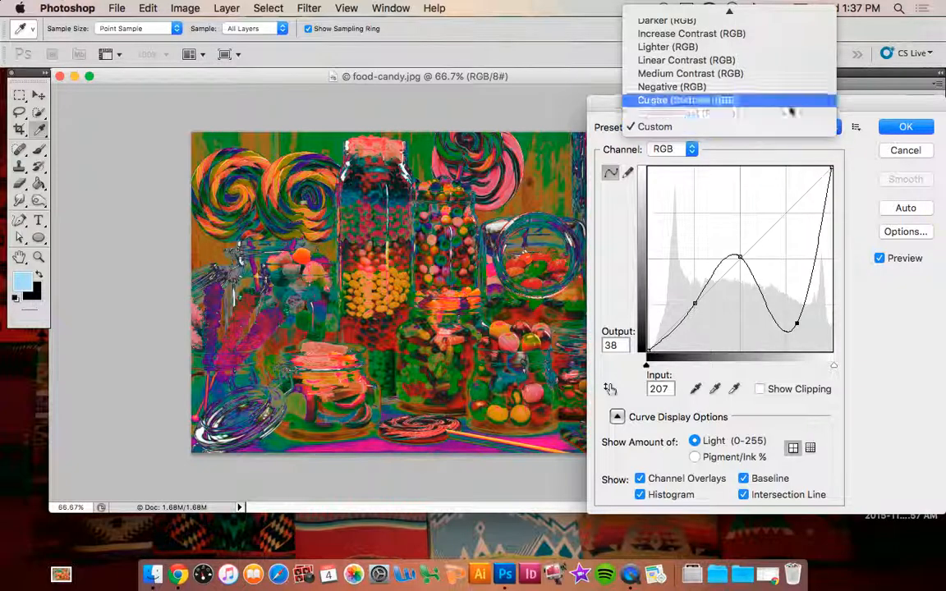
{"action": "left_click", "coordinate": [752, 40]}
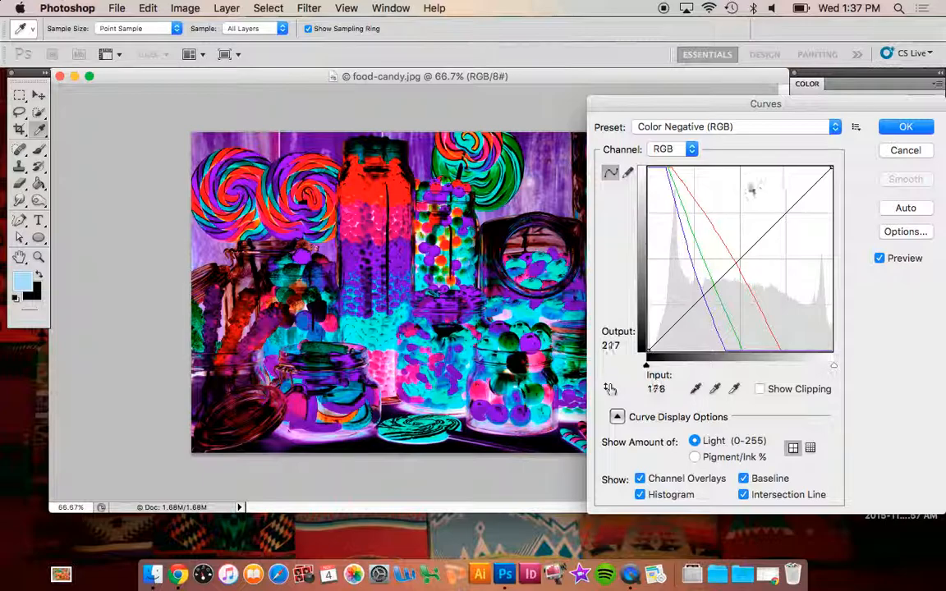
{"action": "left_click", "coordinate": [735, 126]}
{"action": "left_click", "coordinate": [729, 167]}
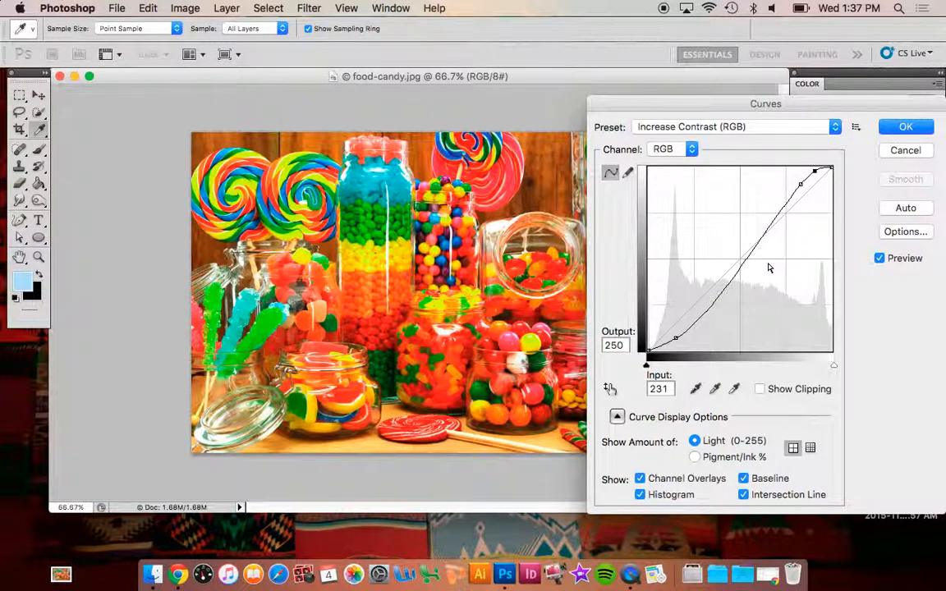
{"action": "left_click", "coordinate": [742, 127]}
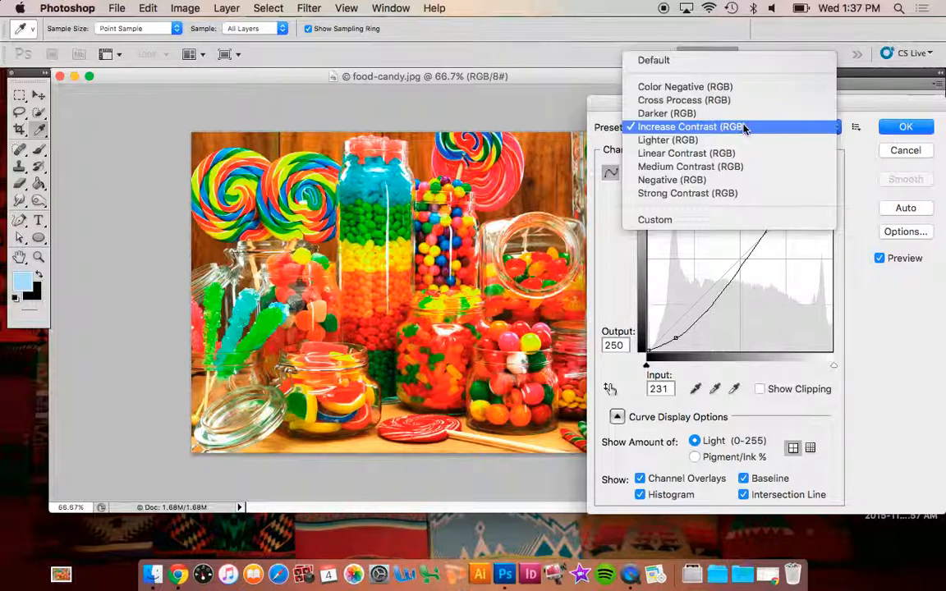
{"action": "left_click", "coordinate": [727, 180]}
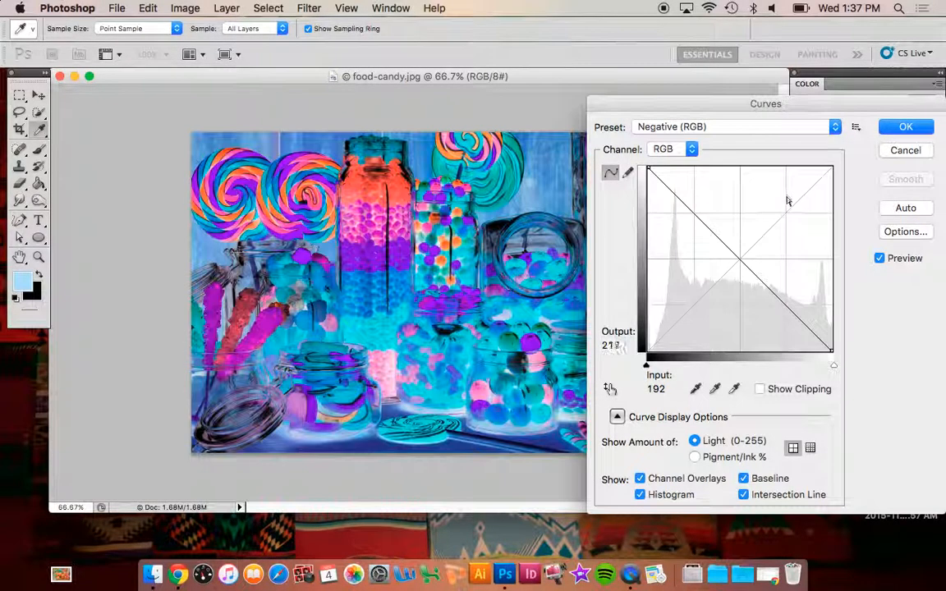
{"action": "left_click", "coordinate": [910, 151]}
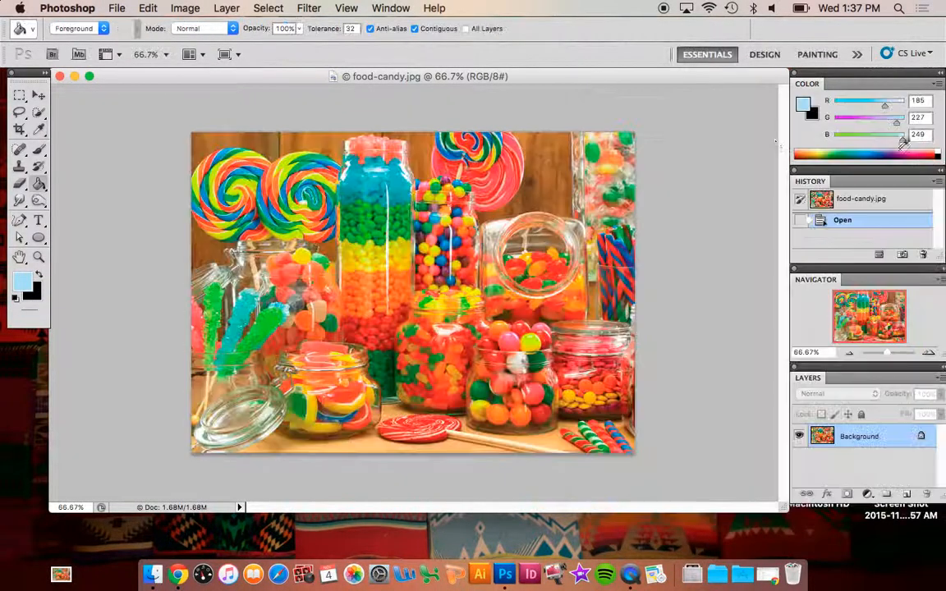
Try a slight change of the photo's exposure with the Exposure adjustment and discard it.
{"action": "left_click", "coordinate": [183, 8]}
{"action": "mouse_move", "coordinate": [292, 53]}
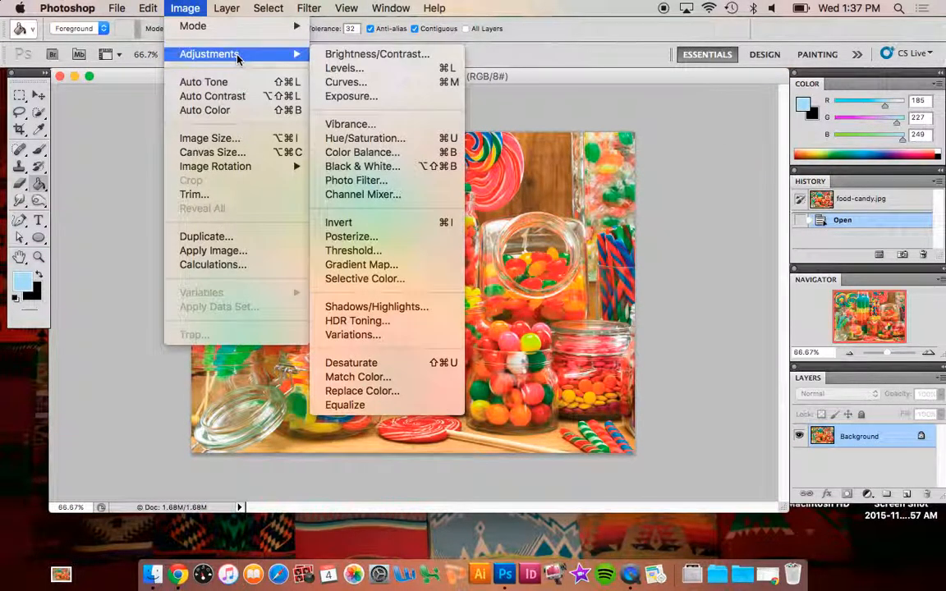
{"action": "left_click", "coordinate": [355, 98]}
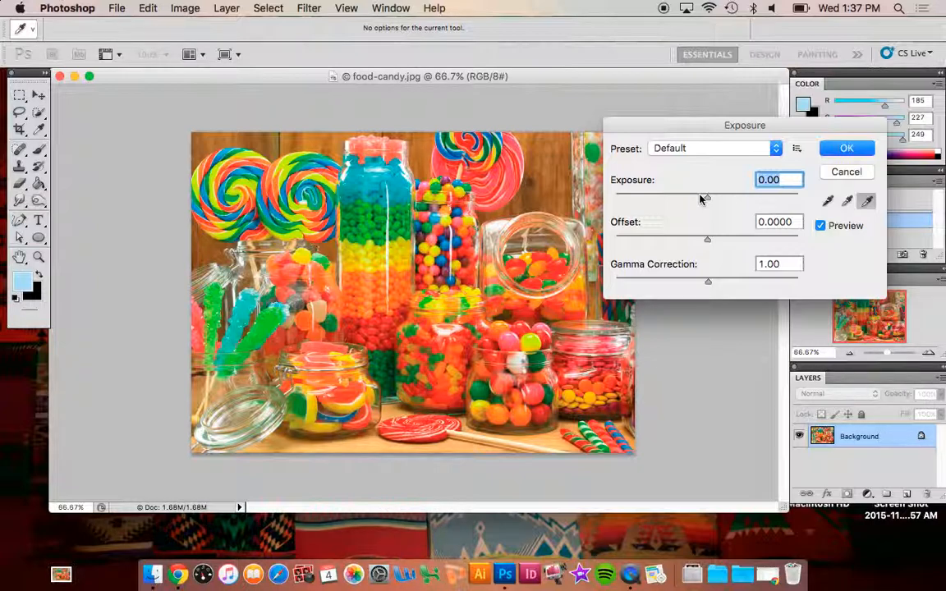
{"action": "mouse_move", "coordinate": [705, 198]}
{"action": "left_mouse_down"}
{"action": "mouse_move", "coordinate": [757, 197]}
{"action": "mouse_move", "coordinate": [644, 197]}
{"action": "mouse_move", "coordinate": [712, 199]}
{"action": "left_mouse_up"}
{"action": "left_click", "coordinate": [846, 171]}
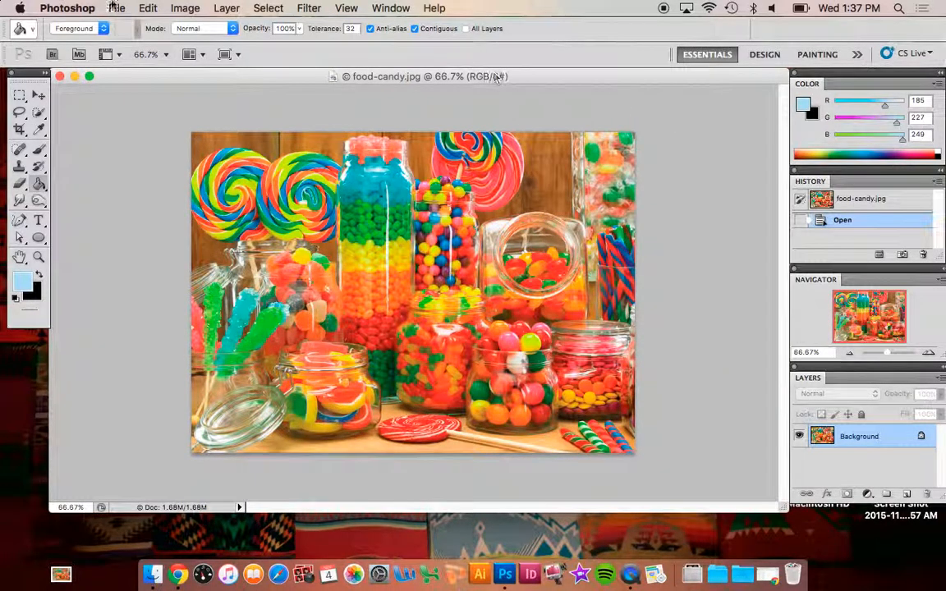
Try the Vibrance adjustment with vibrance -3 and saturation +100, then discard it.
{"action": "left_click", "coordinate": [184, 8]}
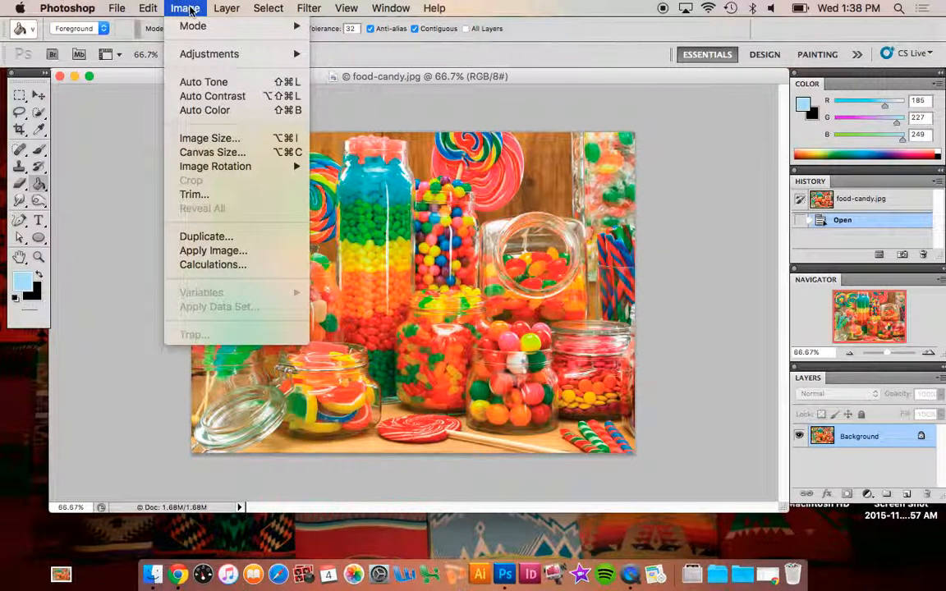
{"action": "mouse_move", "coordinate": [283, 53]}
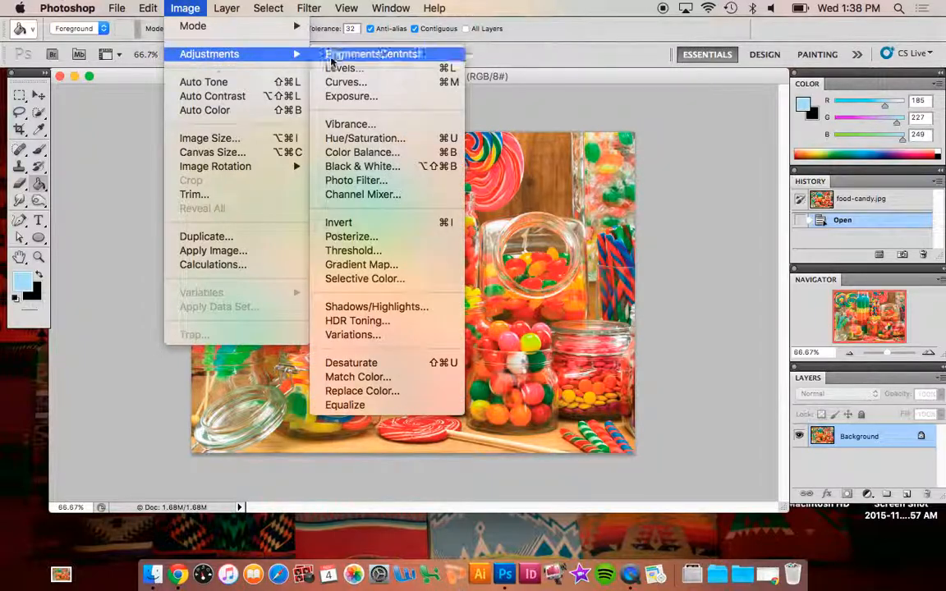
{"action": "left_click", "coordinate": [348, 124]}
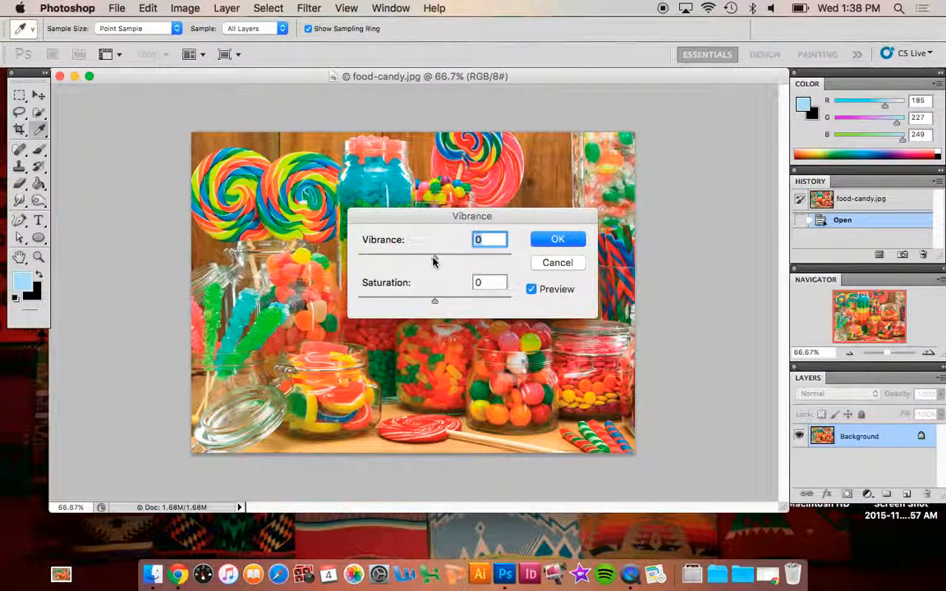
{"action": "mouse_move", "coordinate": [437, 260]}
{"action": "left_mouse_down"}
{"action": "mouse_move", "coordinate": [485, 262]}
{"action": "mouse_move", "coordinate": [371, 263]}
{"action": "mouse_move", "coordinate": [433, 260]}
{"action": "left_mouse_up"}
{"action": "left_click_drag", "start_coordinate": [433, 302], "coordinate": [543, 302]}
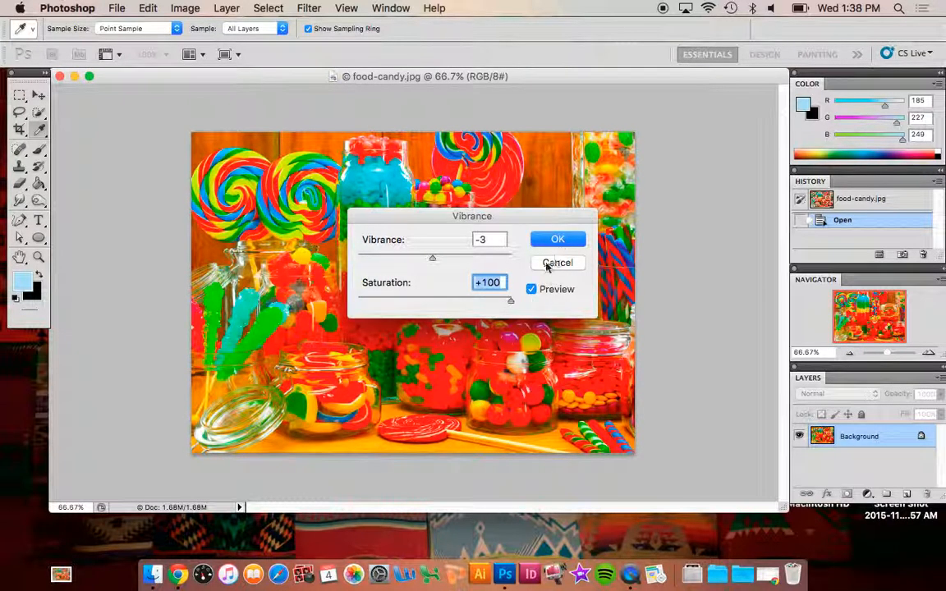
{"action": "left_click", "coordinate": [558, 262]}
{"action": "key", "text": "g"}
Shift the photo's colours with a Hue/Saturation adjustment on the Master range, using hue +104 and saturation +85.
{"action": "left_click", "coordinate": [189, 7]}
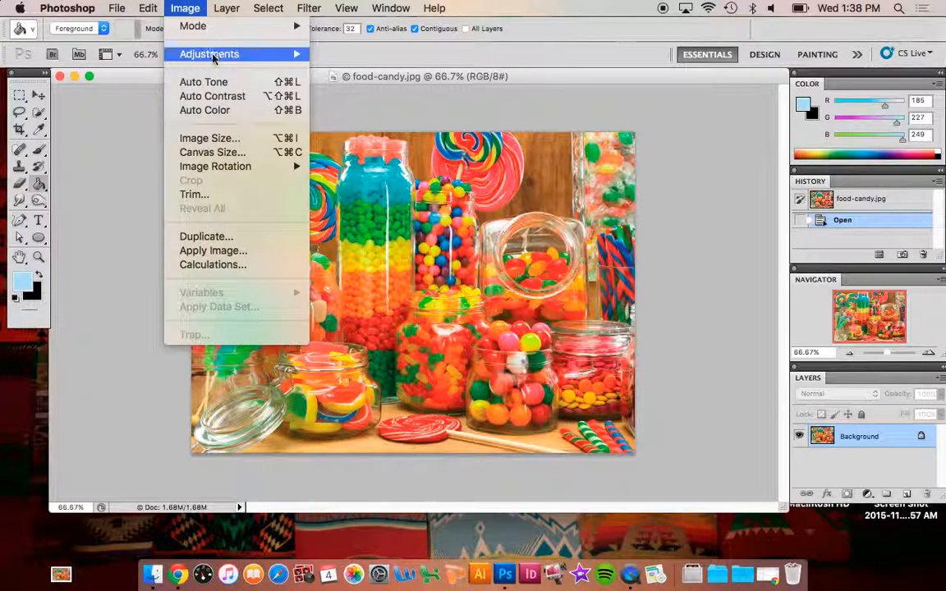
{"action": "mouse_move", "coordinate": [209, 54]}
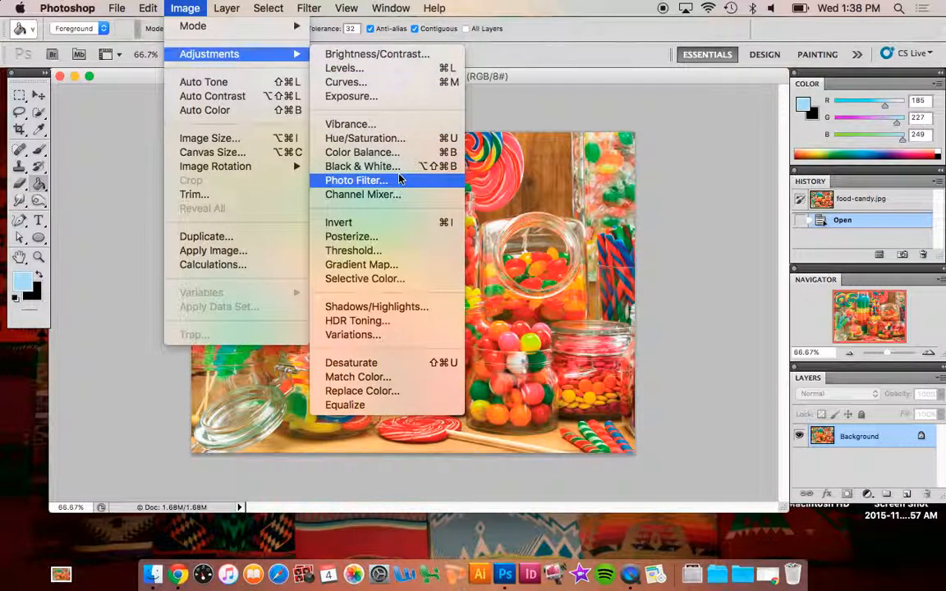
{"action": "left_click", "coordinate": [386, 138]}
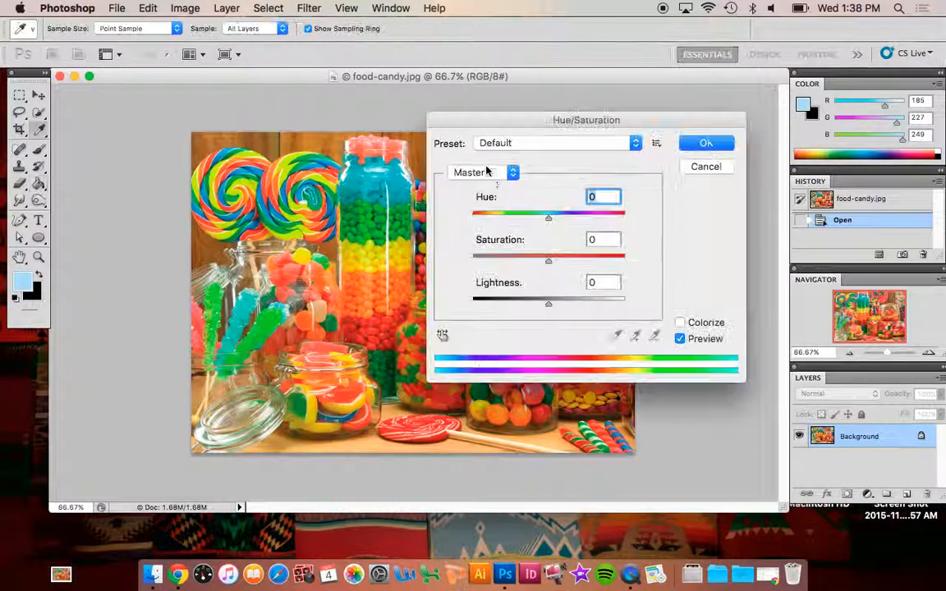
{"action": "left_click_drag", "start_coordinate": [554, 218], "coordinate": [600, 220]}
{"action": "left_click_drag", "start_coordinate": [548, 260], "coordinate": [613, 264]}
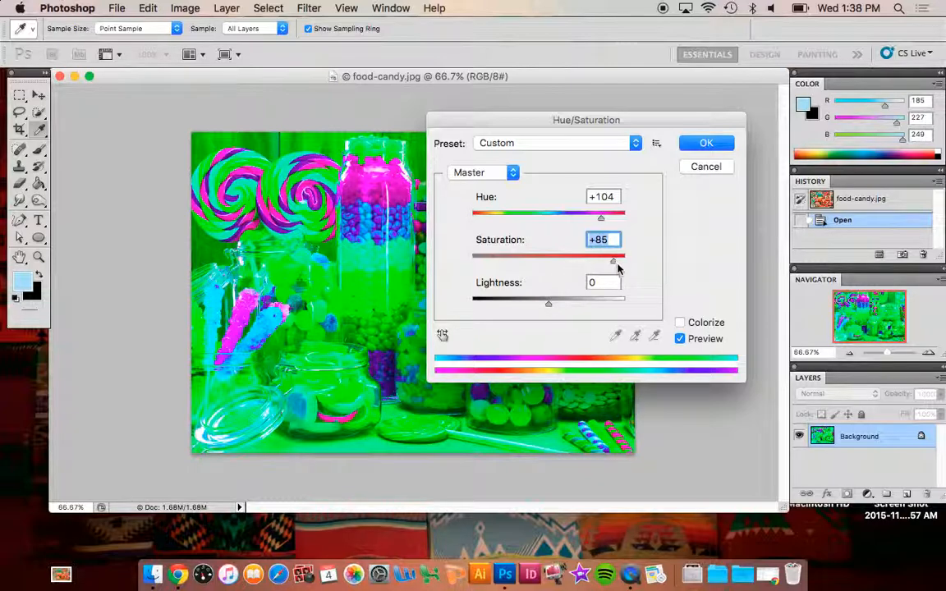
Try the photo fully desaturated at saturation -100, then discard the Hue/Saturation adjustment.
{"action": "left_click_drag", "start_coordinate": [578, 266], "coordinate": [466, 263]}
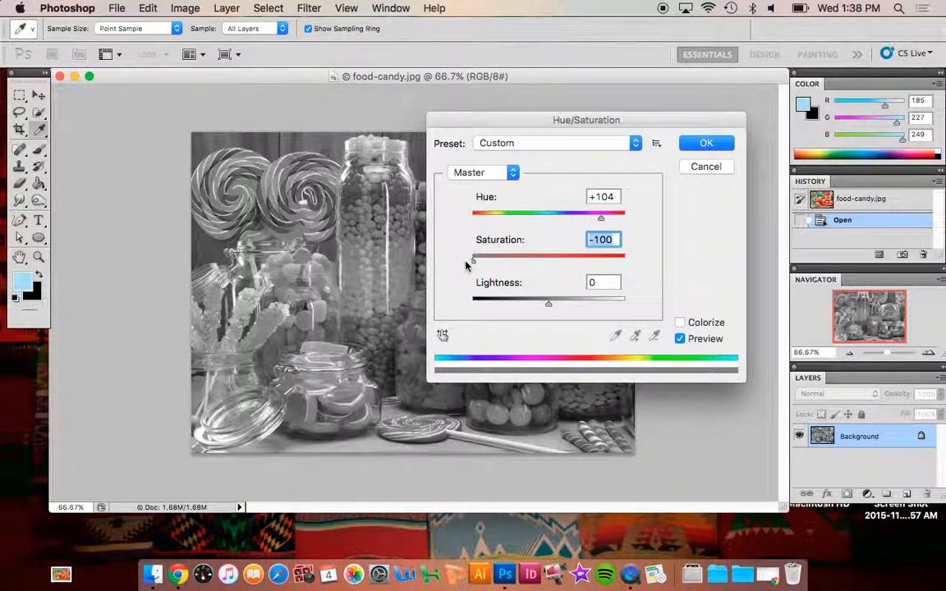
{"action": "left_click", "coordinate": [705, 166]}
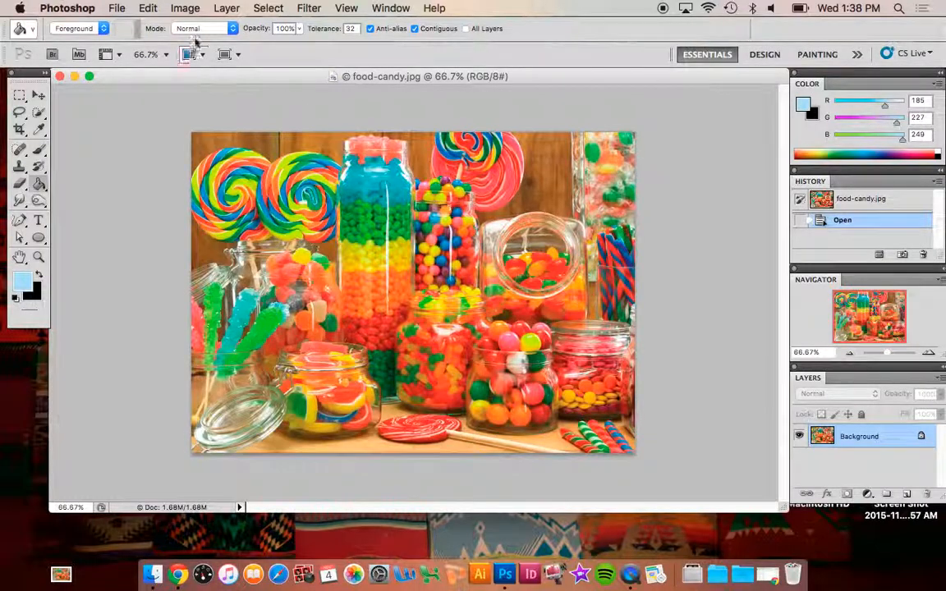
Try the Black & White adjustment with a tint in purple and magenta shades, then discard the tint colour and the adjustment.
{"action": "left_click", "coordinate": [185, 8]}
{"action": "mouse_move", "coordinate": [208, 54]}
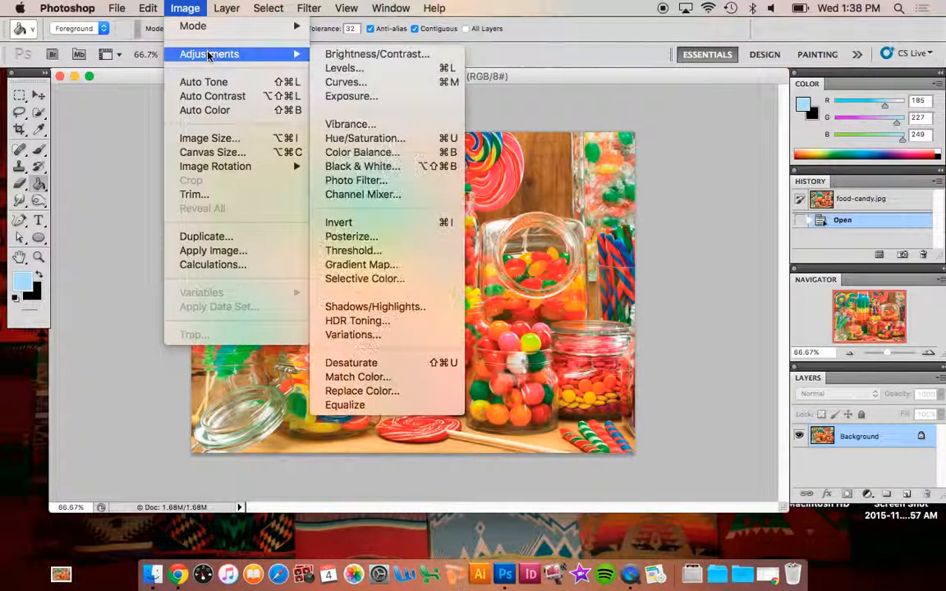
{"action": "left_click", "coordinate": [368, 167]}
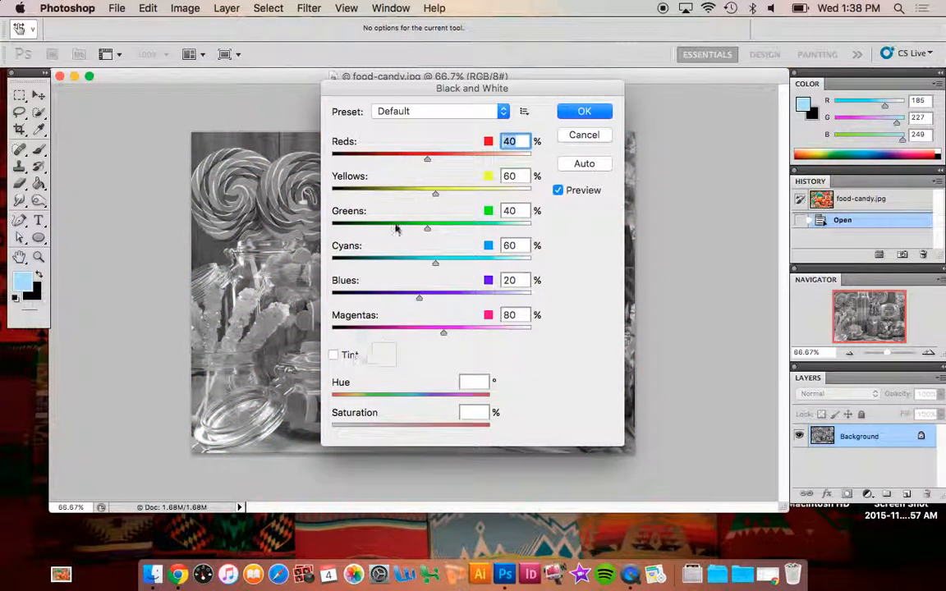
{"action": "left_click_drag", "start_coordinate": [397, 95], "coordinate": [572, 85]}
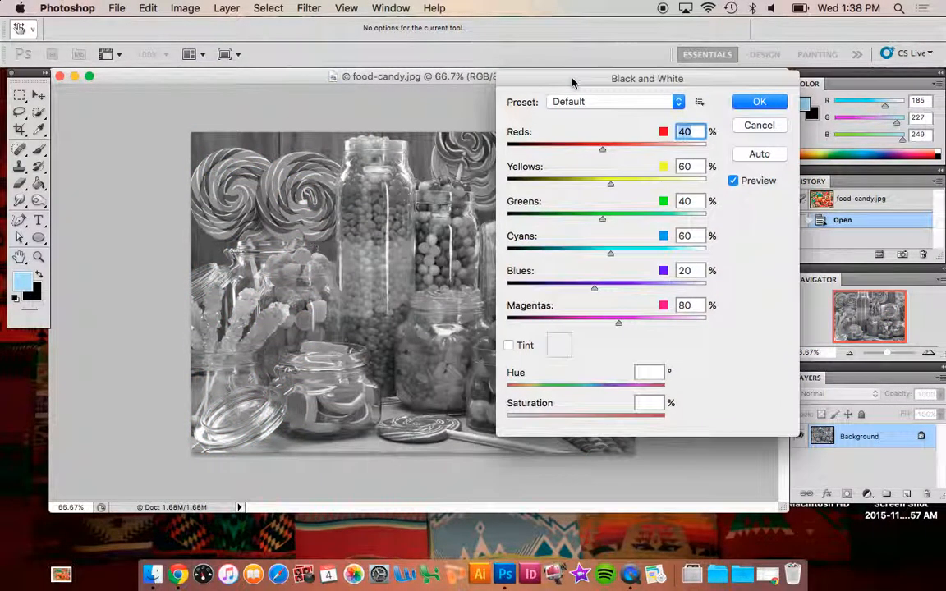
{"action": "left_click", "coordinate": [510, 347]}
{"action": "left_click", "coordinate": [558, 351]}
{"action": "left_click", "coordinate": [557, 347]}
{"action": "left_click", "coordinate": [610, 359]}
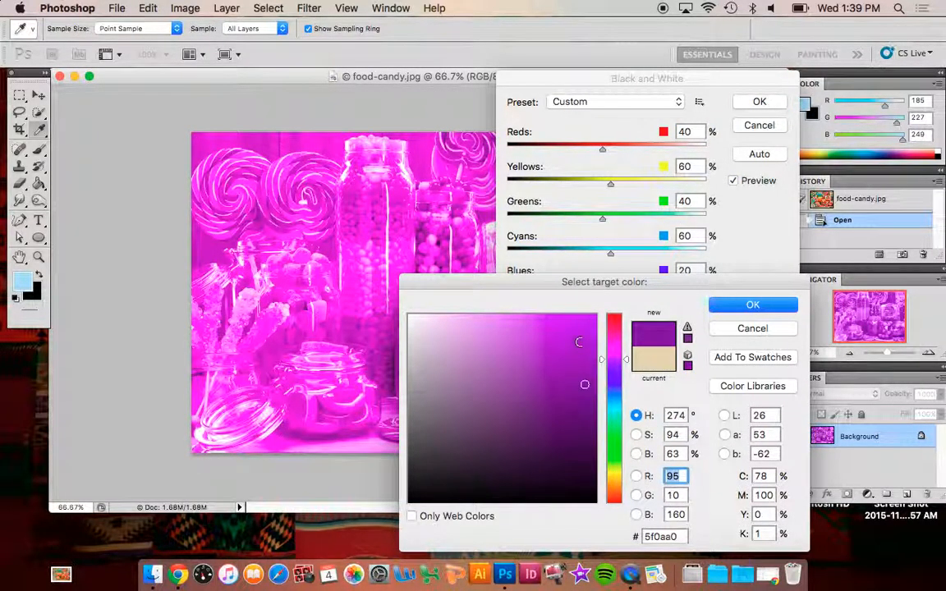
{"action": "left_click", "coordinate": [586, 328]}
{"action": "left_click", "coordinate": [721, 331]}
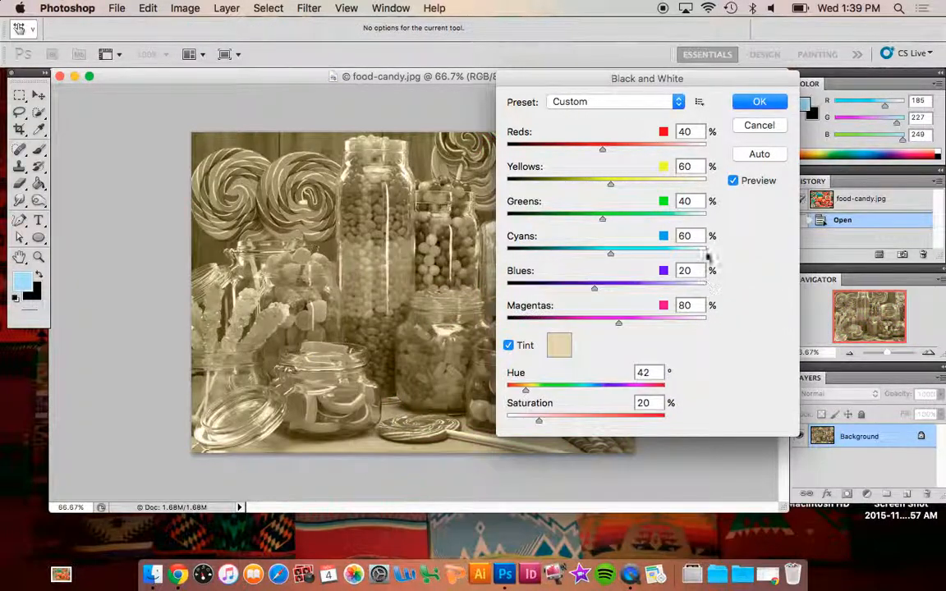
{"action": "left_click", "coordinate": [736, 128]}
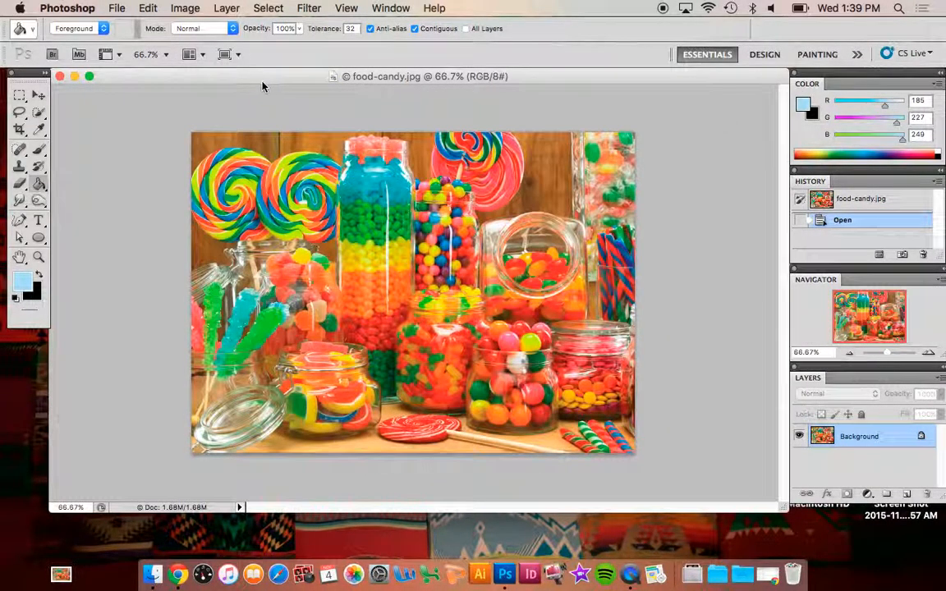
Try the Photo Filter adjustment with Cooling Filter (80), discard it, and undo the stray Paint Bucket fill on the tall jar.
{"action": "left_click", "coordinate": [170, 7]}
{"action": "mouse_move", "coordinate": [189, 54]}
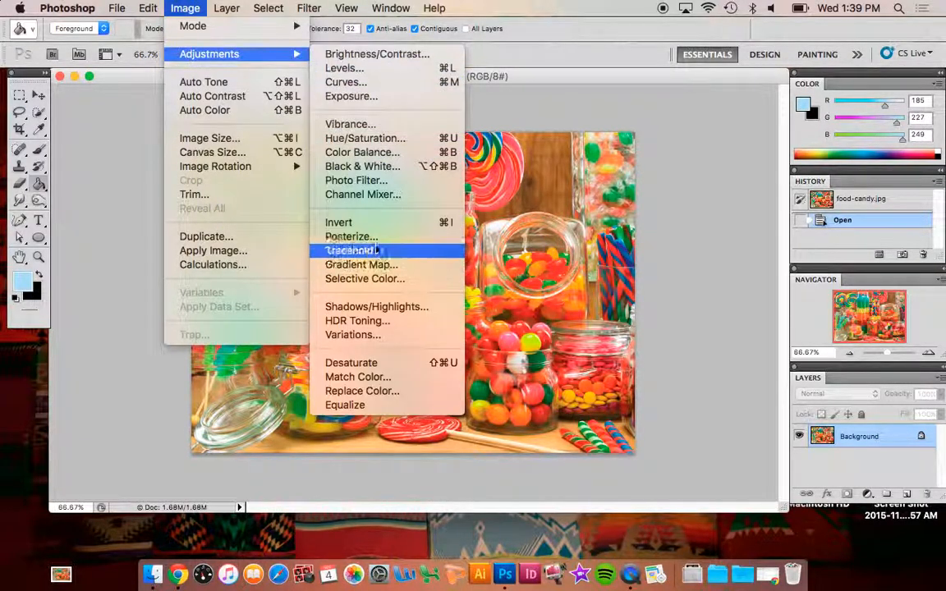
{"action": "left_click", "coordinate": [397, 181]}
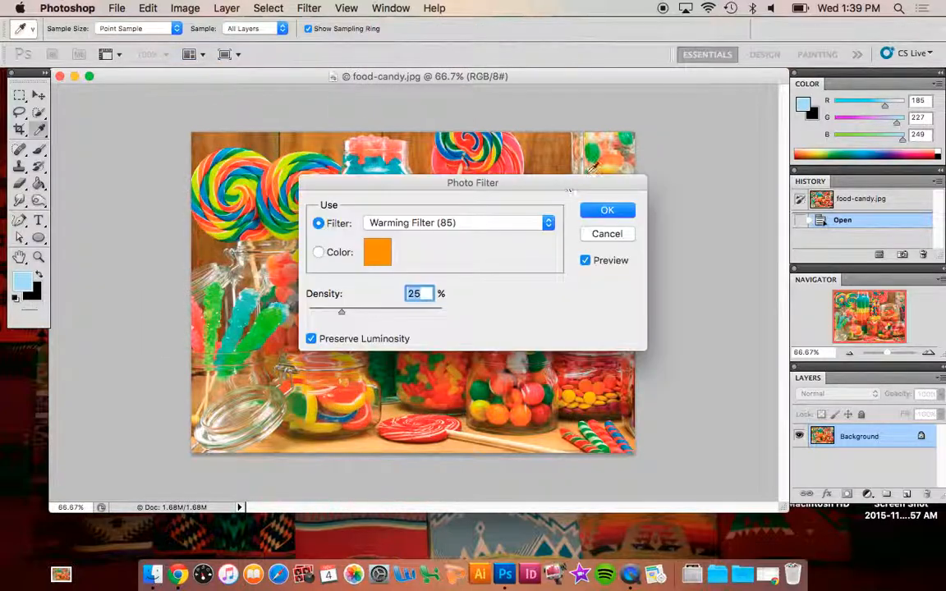
{"action": "left_click", "coordinate": [410, 223]}
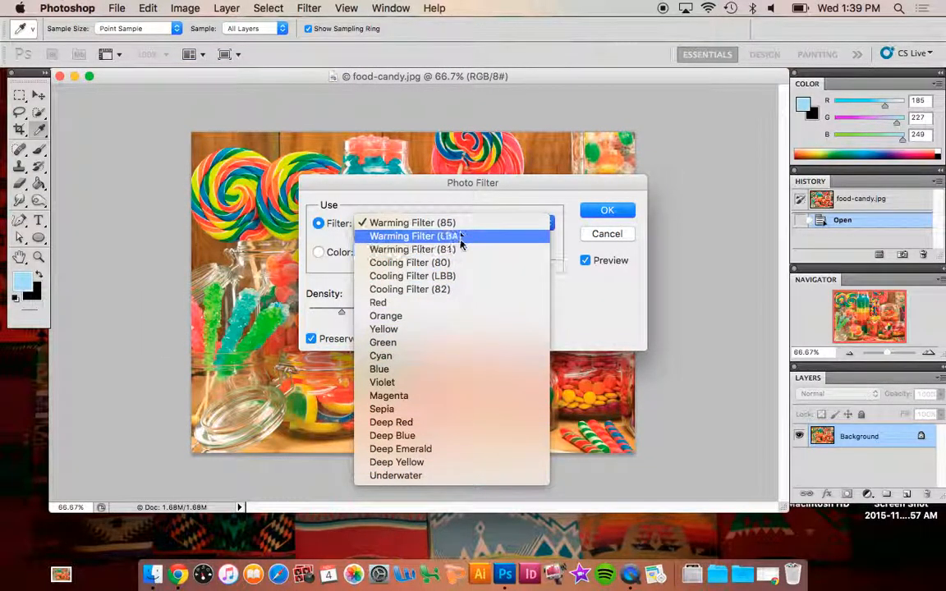
{"action": "left_click", "coordinate": [460, 263]}
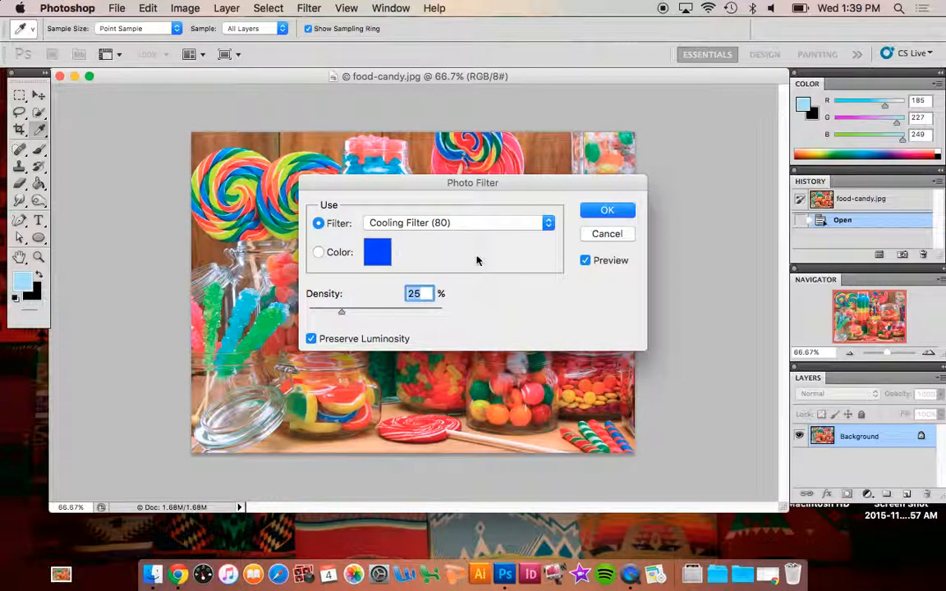
{"action": "left_click", "coordinate": [485, 224]}
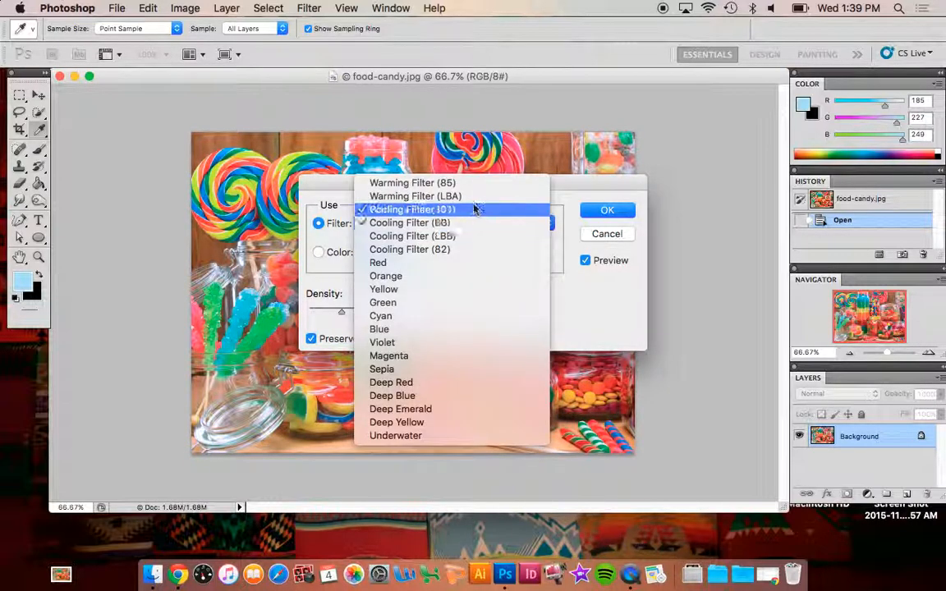
{"action": "left_click", "coordinate": [605, 238]}
{"action": "left_click", "coordinate": [598, 236]}
{"action": "left_click", "coordinate": [346, 244]}
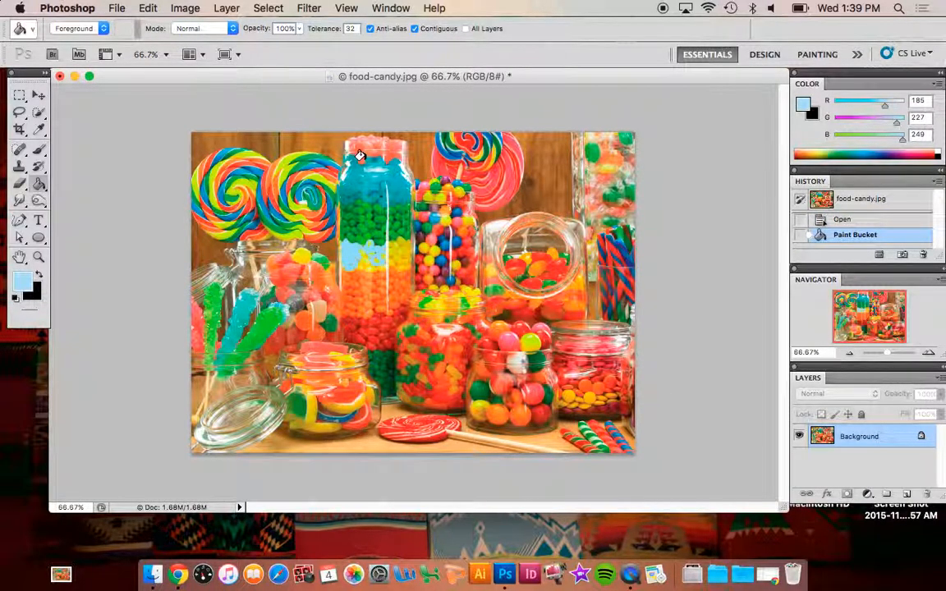
{"action": "key", "text": "super+z"}
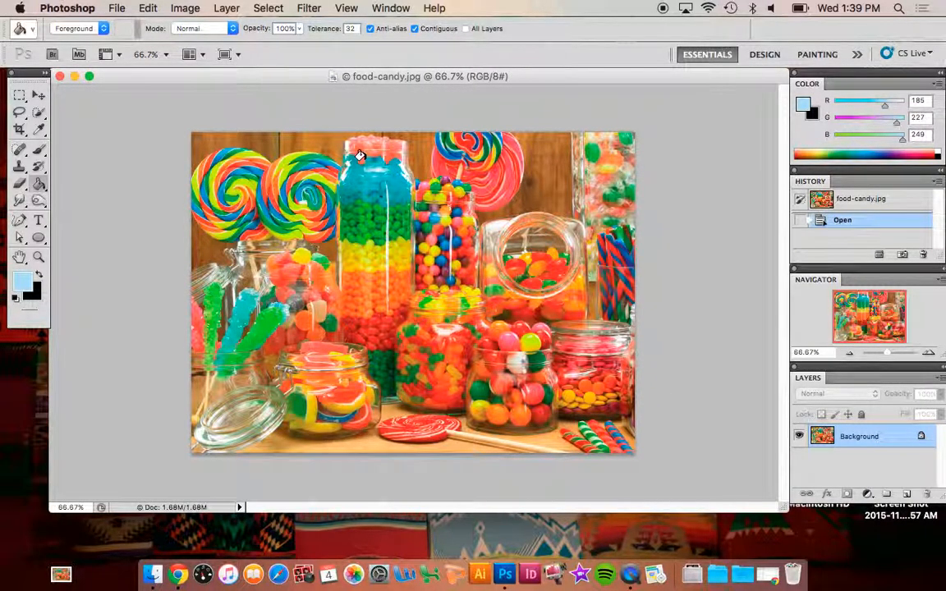
Invert the photo's colours, then undo the inversion.
{"action": "left_click", "coordinate": [182, 8]}
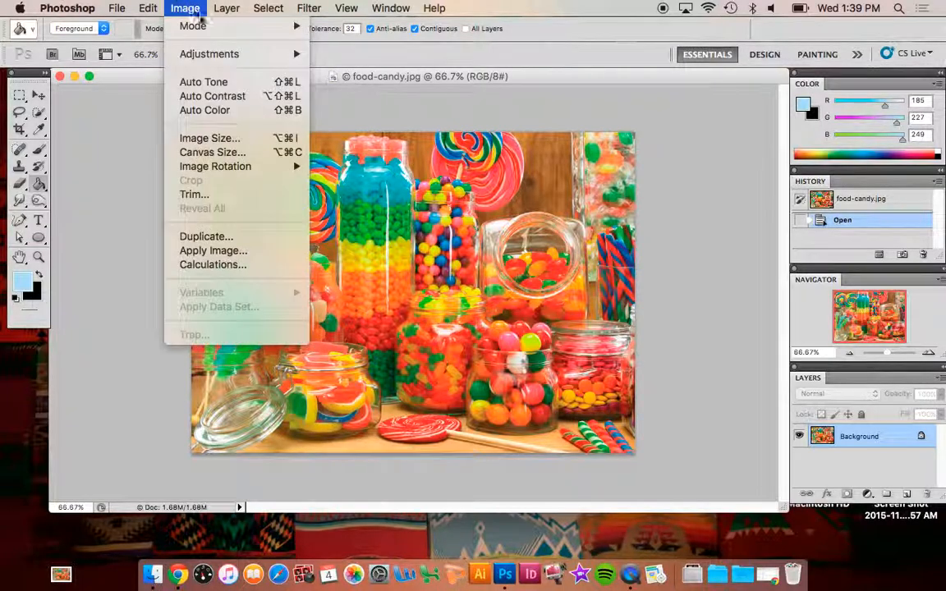
{"action": "mouse_move", "coordinate": [197, 53]}
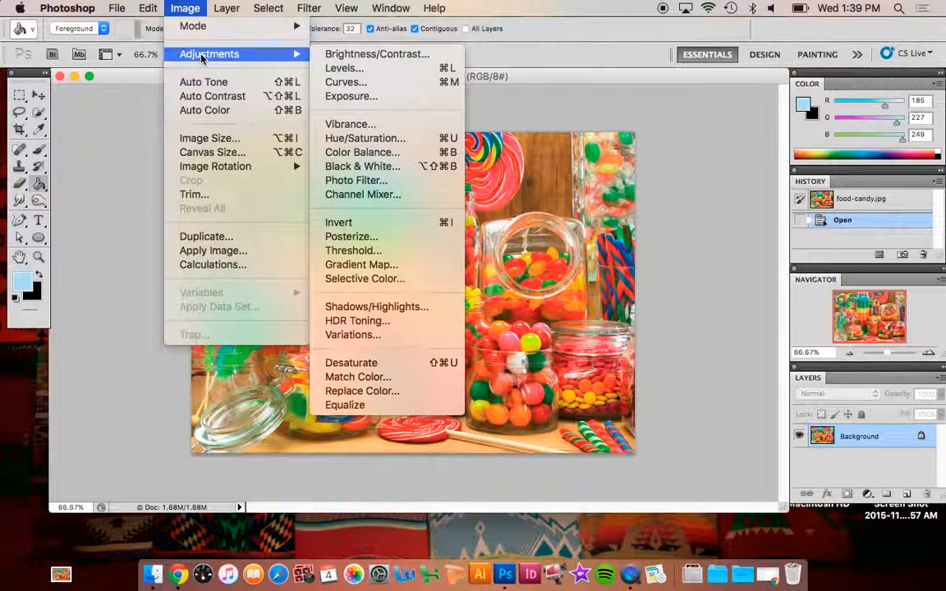
{"action": "left_click", "coordinate": [369, 223]}
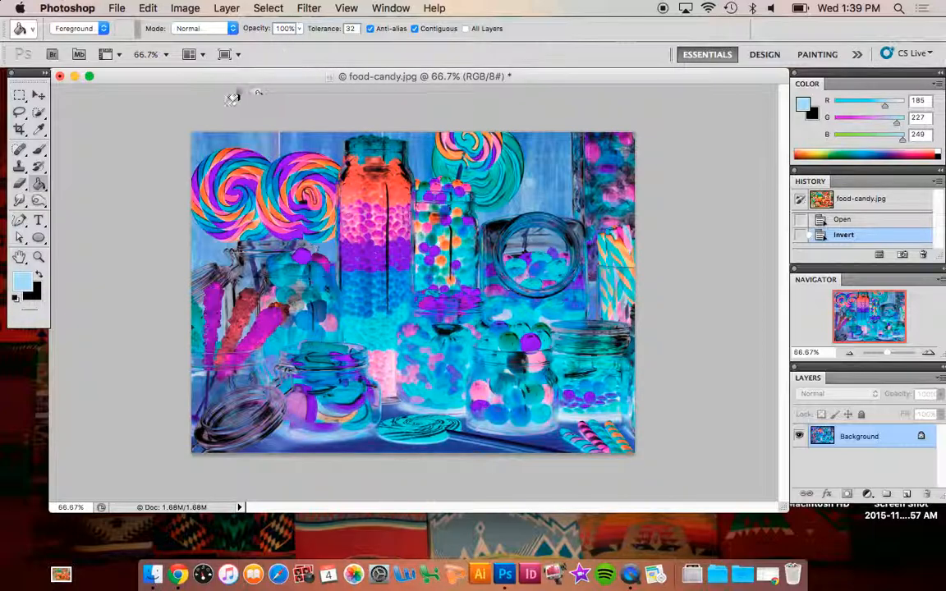
{"action": "left_click", "coordinate": [184, 9]}
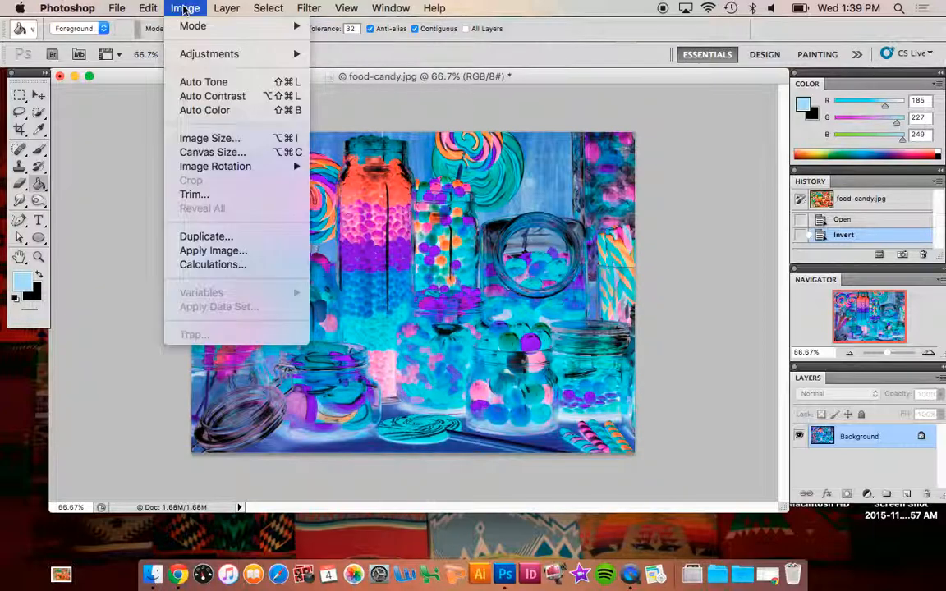
{"action": "left_click", "coordinate": [184, 9]}
{"action": "key", "text": "super+z"}
Try the Posterize adjustment on the photo at 247 and 7 levels, then discard it.
{"action": "left_click", "coordinate": [184, 9]}
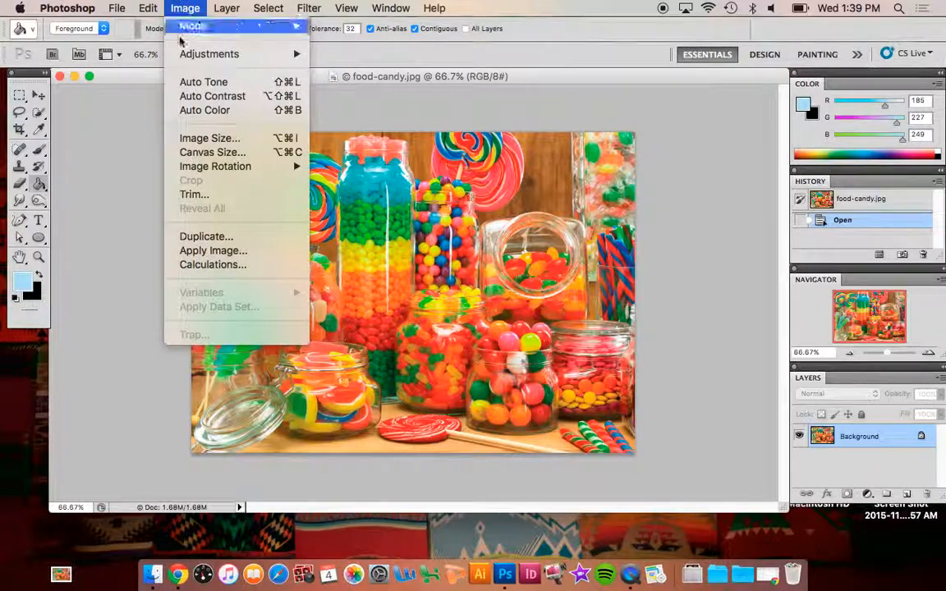
{"action": "mouse_move", "coordinate": [205, 54]}
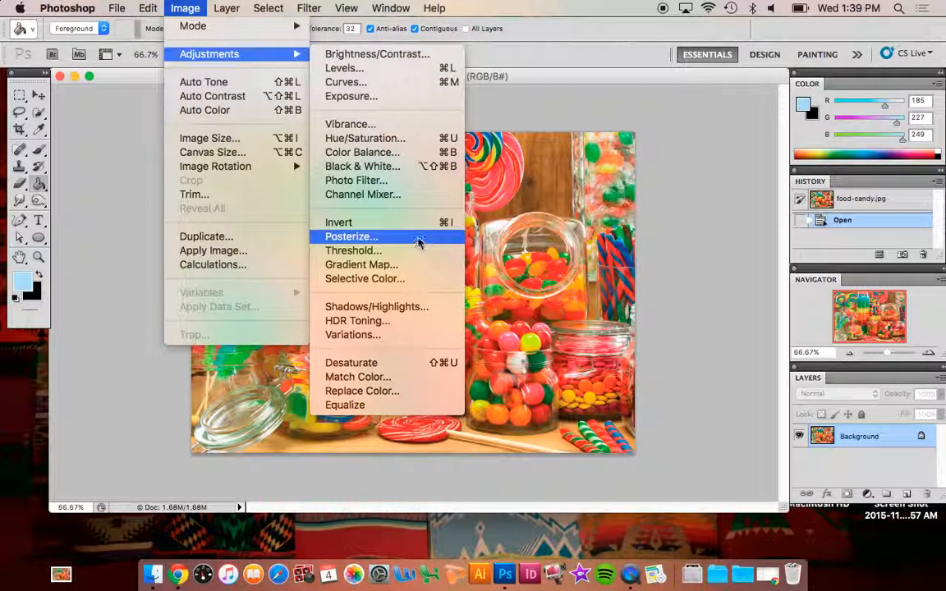
{"action": "left_click", "coordinate": [386, 234]}
{"action": "left_click_drag", "start_coordinate": [446, 222], "coordinate": [699, 158]}
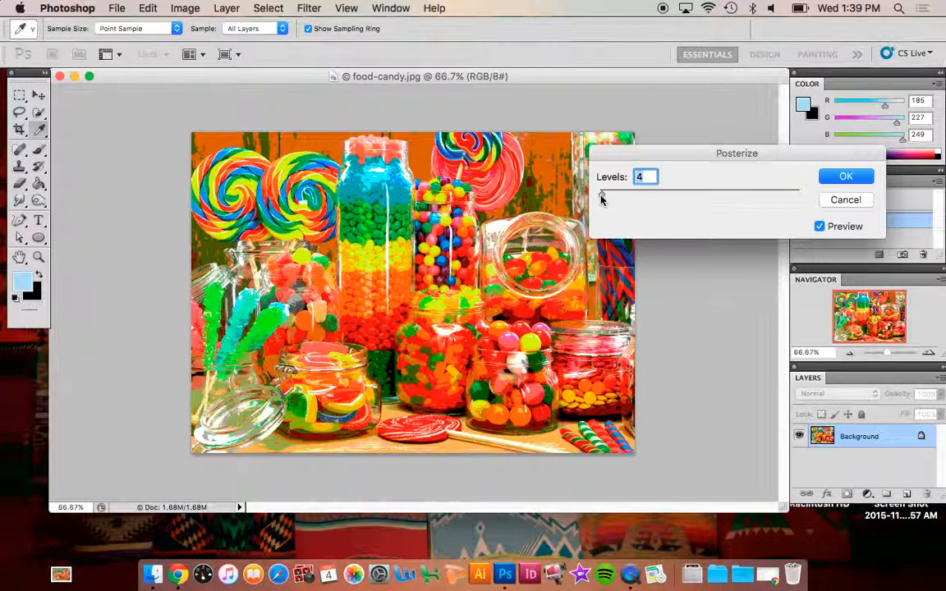
{"action": "left_click_drag", "start_coordinate": [602, 198], "coordinate": [793, 202]}
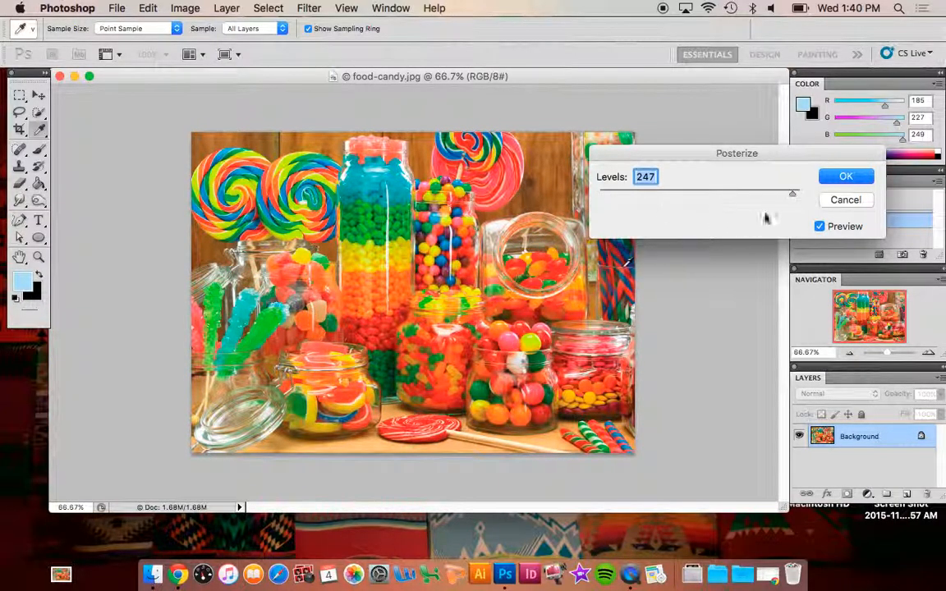
{"action": "left_click_drag", "start_coordinate": [793, 199], "coordinate": [604, 198]}
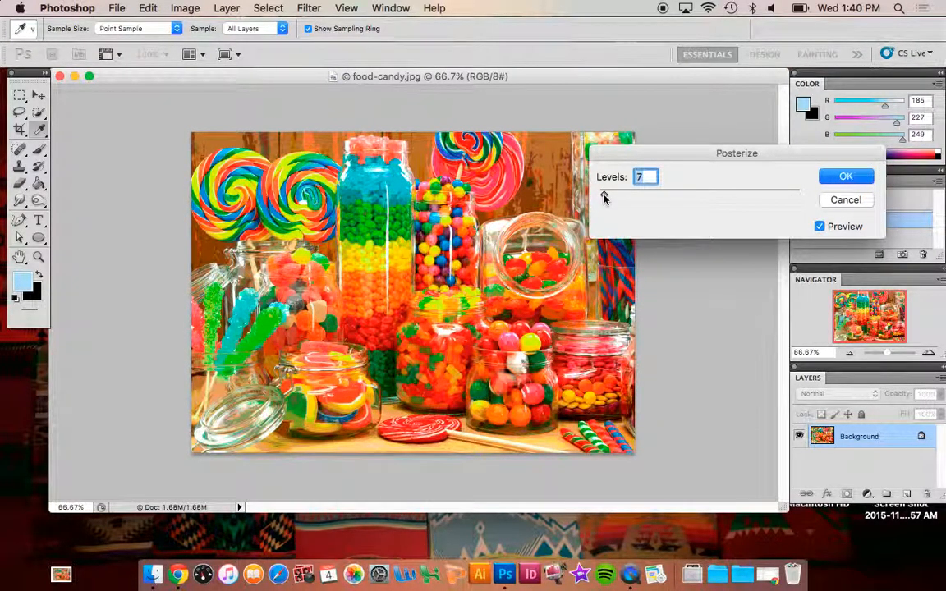
{"action": "left_click_drag", "start_coordinate": [604, 198], "coordinate": [604, 198]}
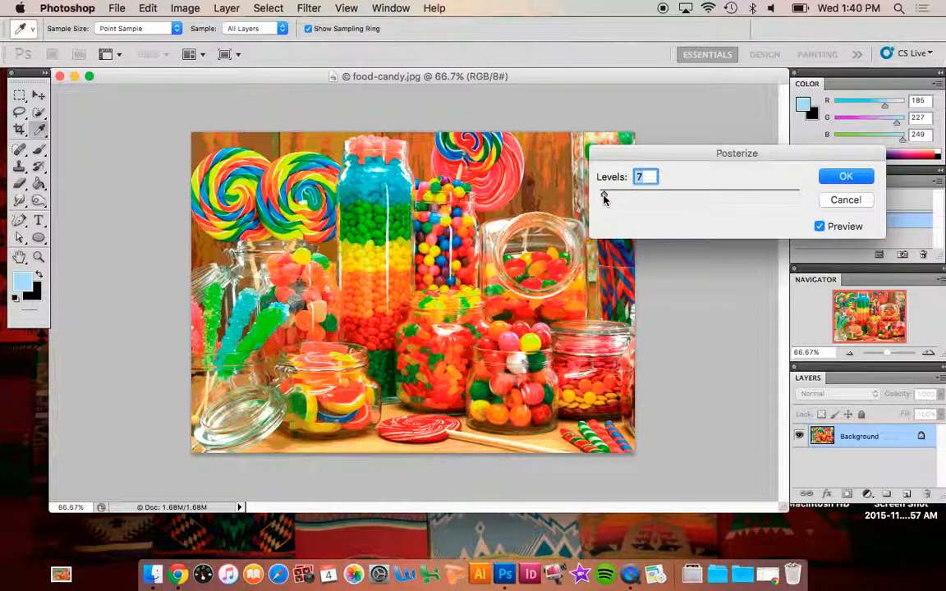
{"action": "left_click", "coordinate": [845, 201]}
{"action": "key", "text": "g"}
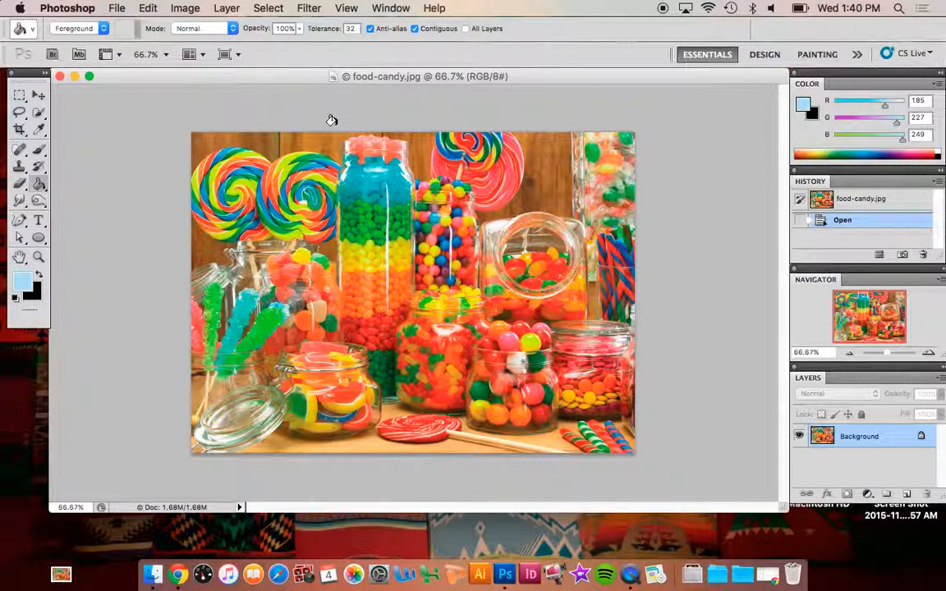
Start a Gradient Map adjustment on the photo, move its dialog clear of the image and open the gradient for editing.
{"action": "left_click", "coordinate": [185, 8]}
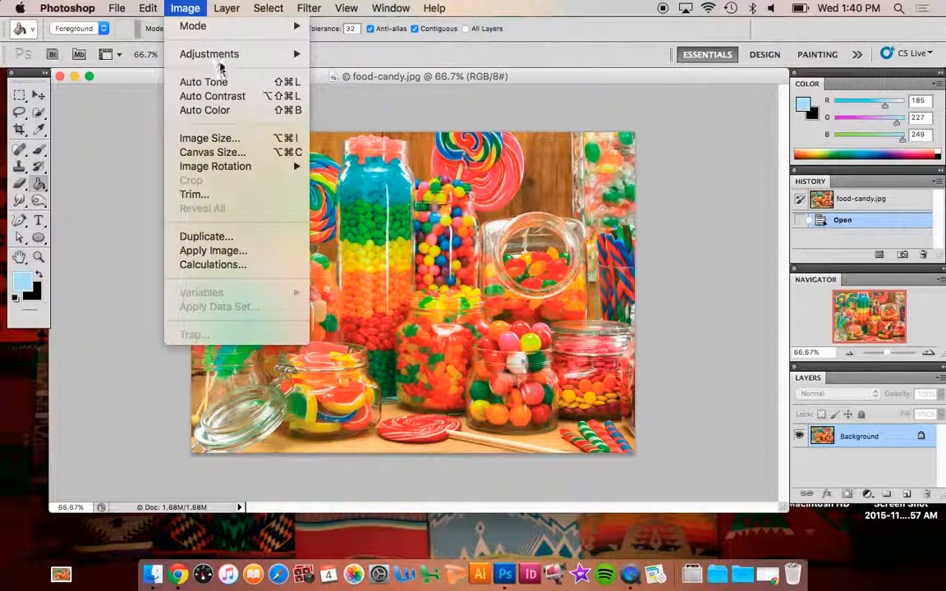
{"action": "mouse_move", "coordinate": [197, 50]}
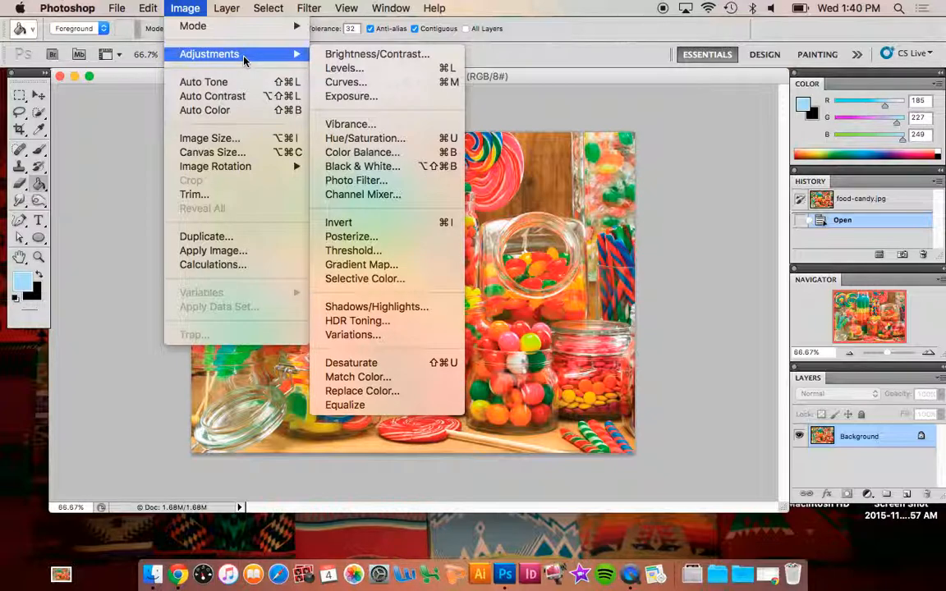
{"action": "left_click", "coordinate": [373, 308]}
{"action": "left_click", "coordinate": [370, 266]}
{"action": "left_click_drag", "start_coordinate": [445, 196], "coordinate": [754, 136]}
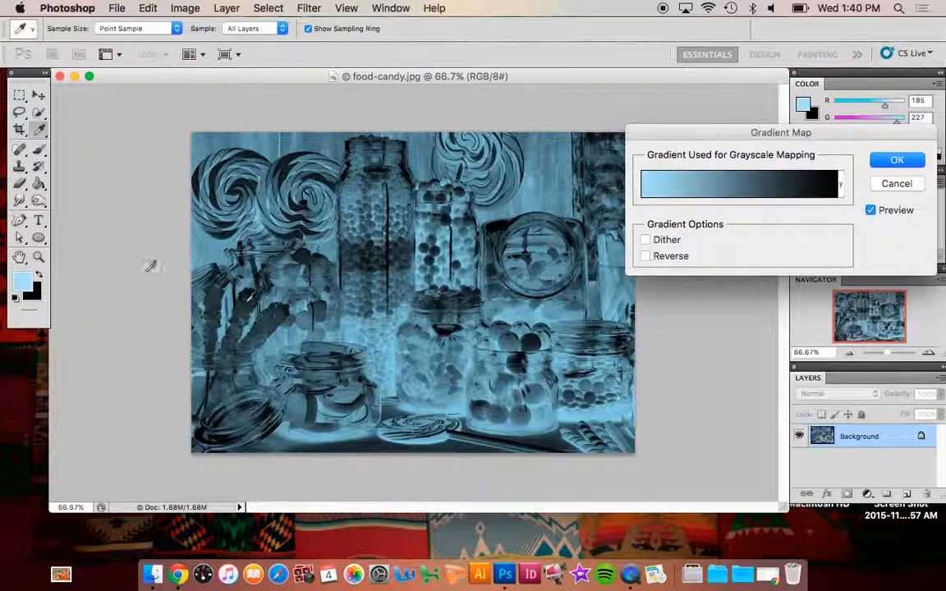
{"action": "left_click", "coordinate": [747, 188]}
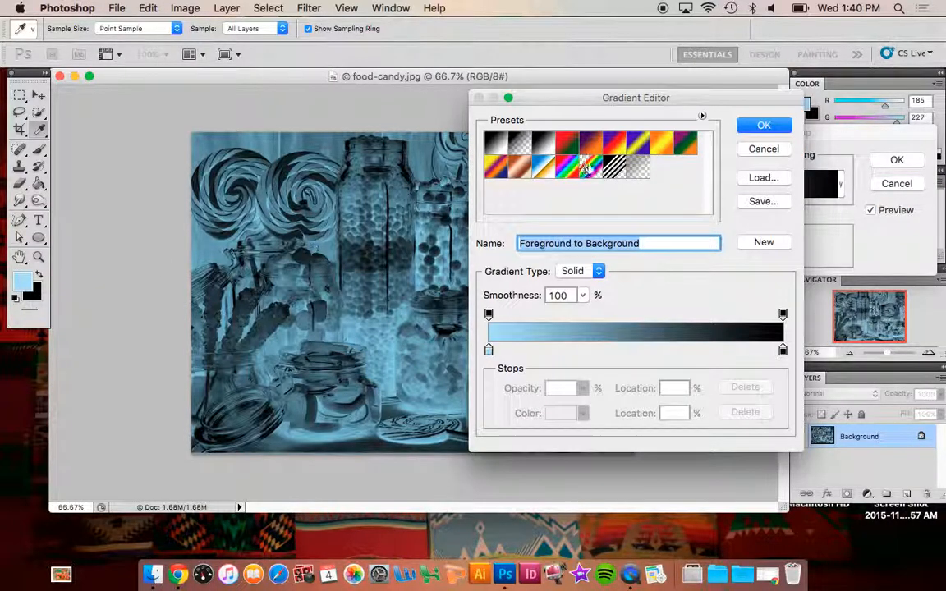
Try the Transparent Rainbow gradient preset with its red stop moved to location 0%, and then the Chrome preset.
{"action": "left_click", "coordinate": [587, 167]}
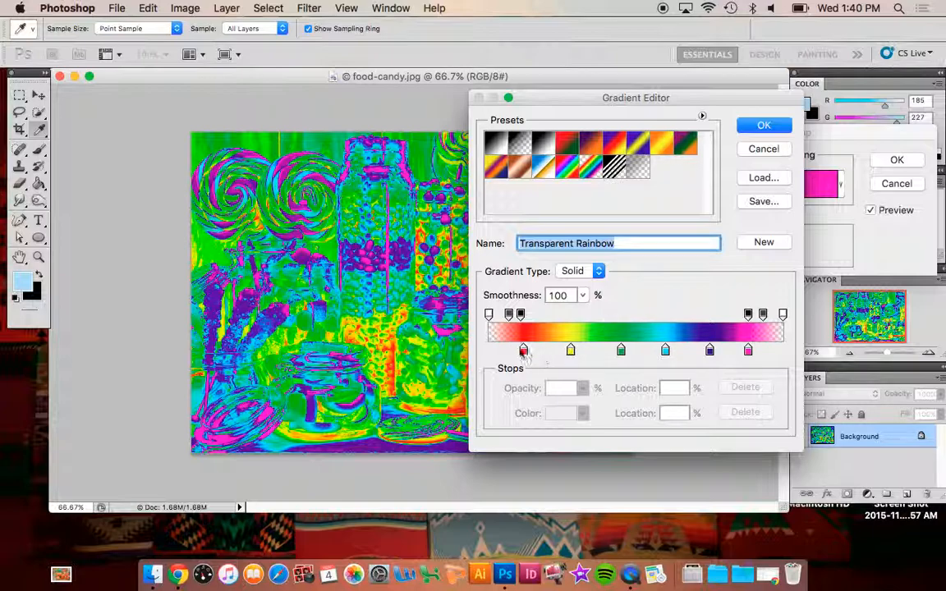
{"action": "left_click_drag", "start_coordinate": [523, 352], "coordinate": [489, 351]}
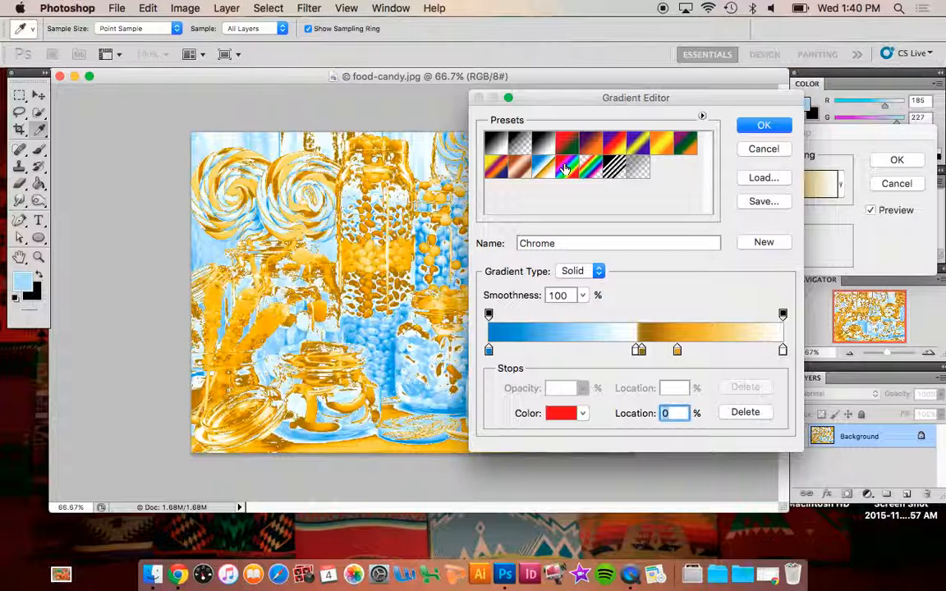
Try the Blue, Red, Yellow gradient preset with its first colour stop changed to green 00b275.
{"action": "left_click", "coordinate": [614, 144]}
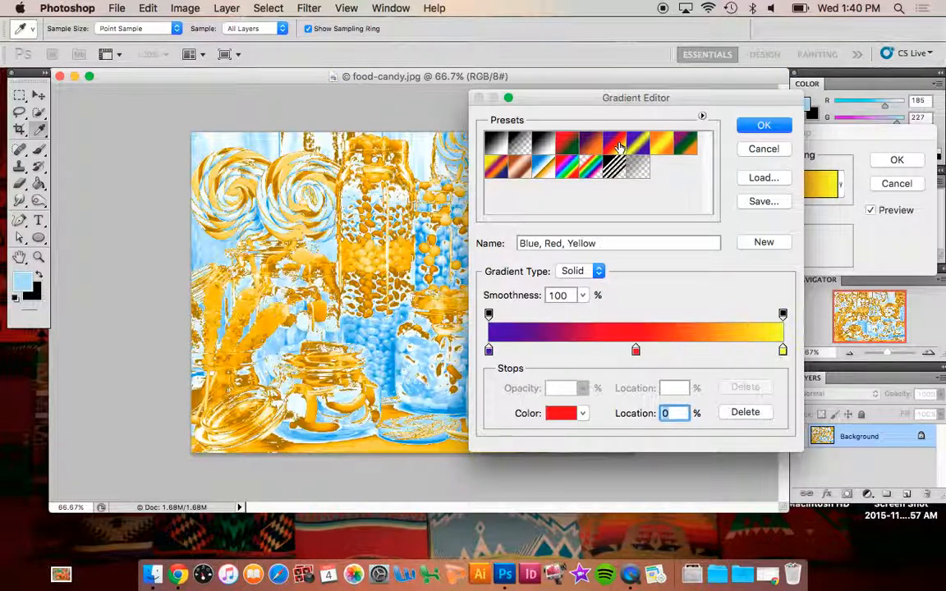
{"action": "double_click", "coordinate": [488, 352]}
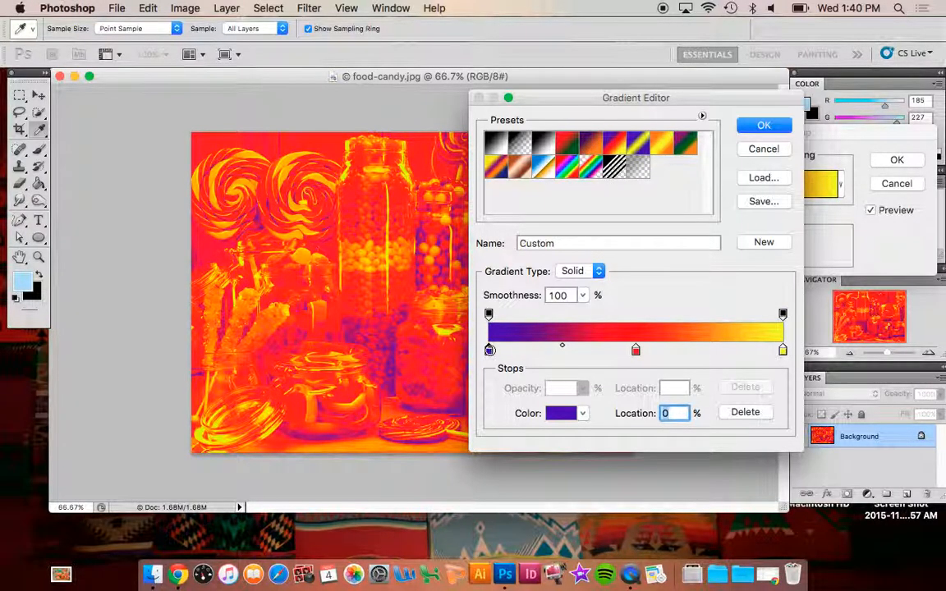
{"action": "left_click_drag", "start_coordinate": [614, 364], "coordinate": [616, 409]}
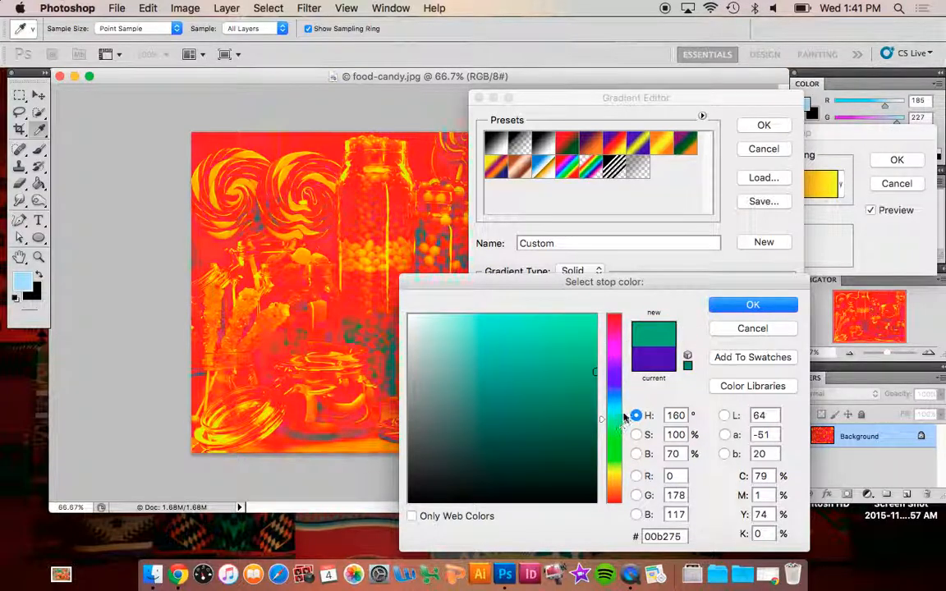
{"action": "left_click", "coordinate": [753, 306]}
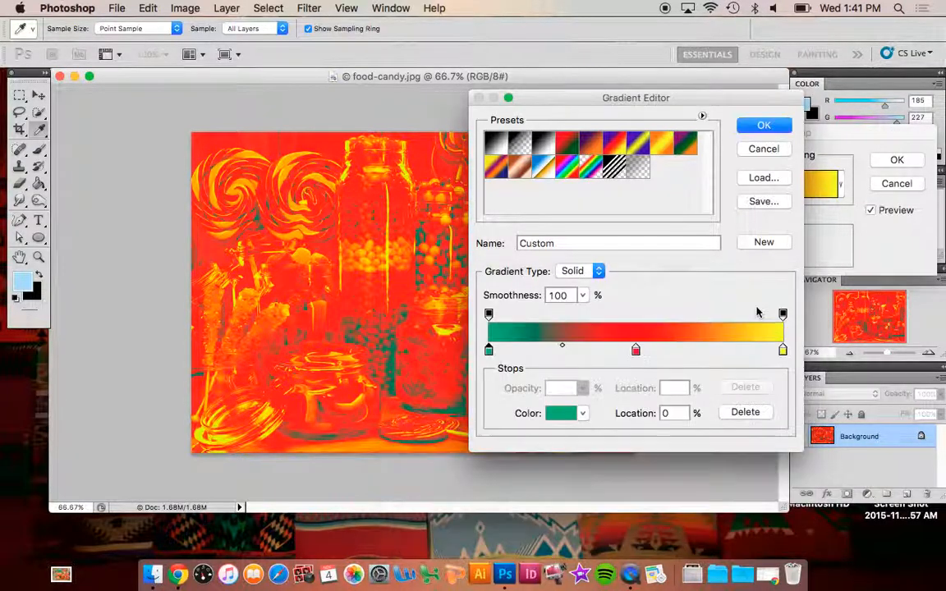
Add a colour stop about a third of the way along the gradient and set its colour to 97b200.
{"action": "left_click", "coordinate": [580, 351]}
{"action": "double_click", "coordinate": [580, 351]}
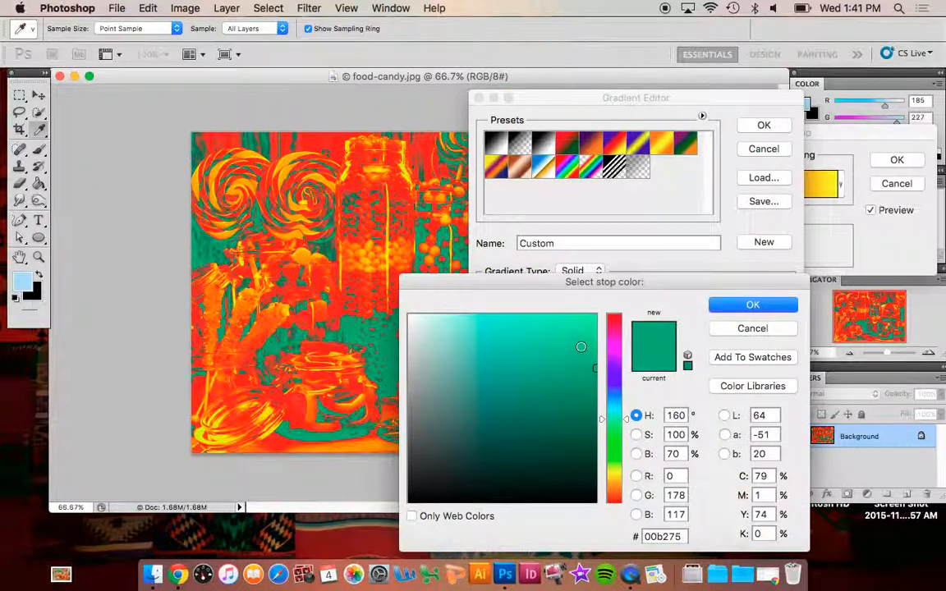
{"action": "left_click", "coordinate": [615, 470]}
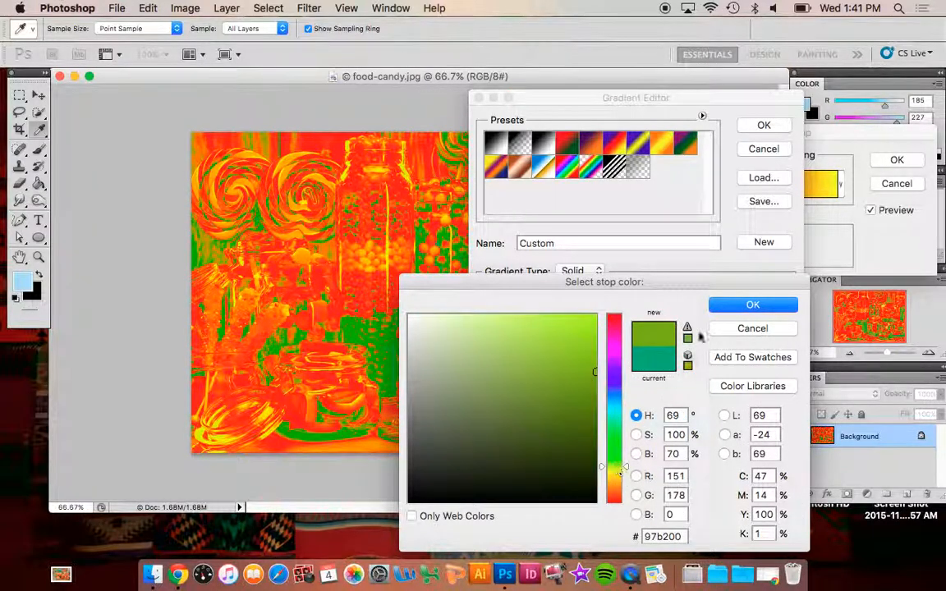
{"action": "left_click", "coordinate": [730, 309]}
Try shifting the gradient's red towards yellow with a red stop at location 70%, then discard the gradient edits and the Gradient Map adjustment.
{"action": "left_click", "coordinate": [636, 352]}
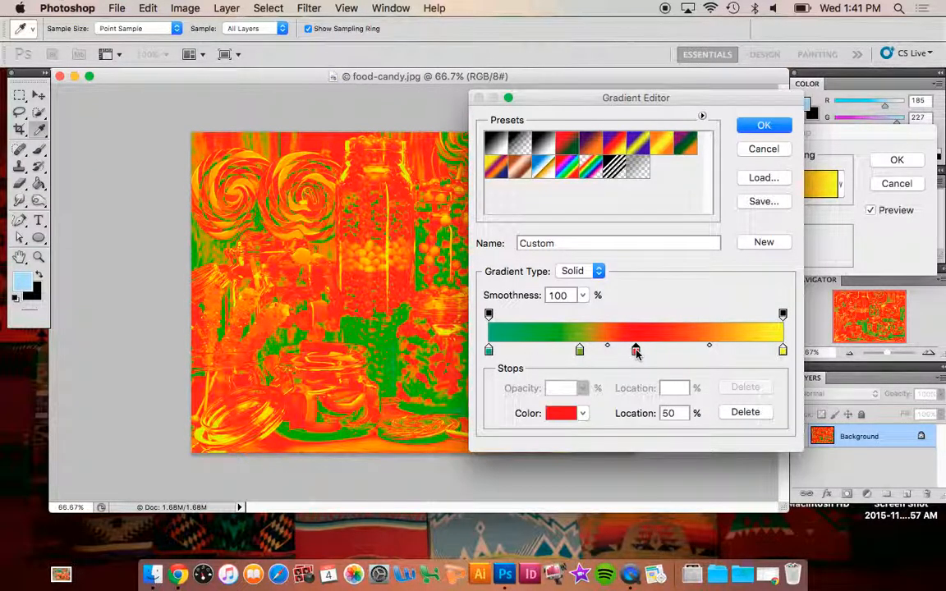
{"action": "left_click_drag", "start_coordinate": [636, 351], "coordinate": [695, 351]}
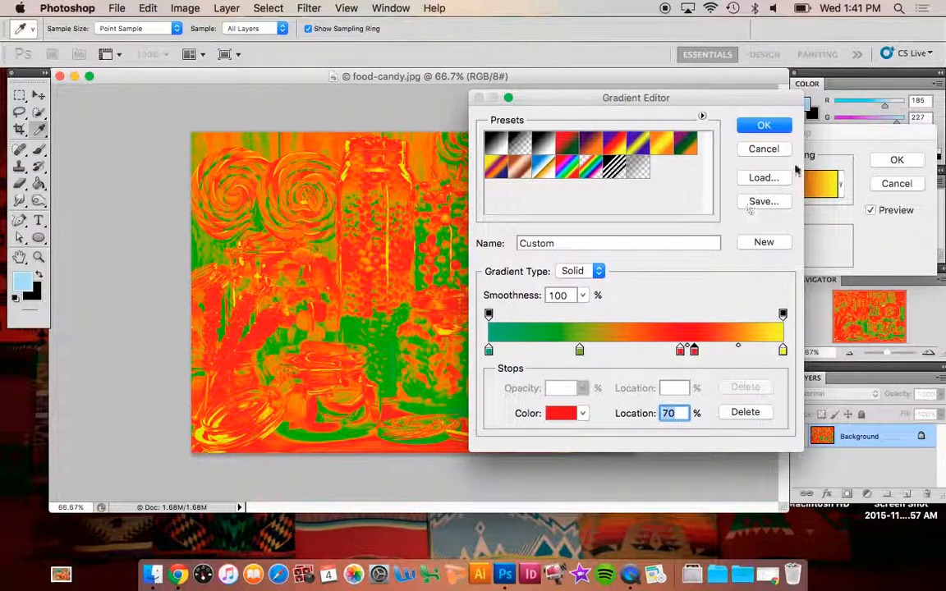
{"action": "left_click", "coordinate": [772, 151]}
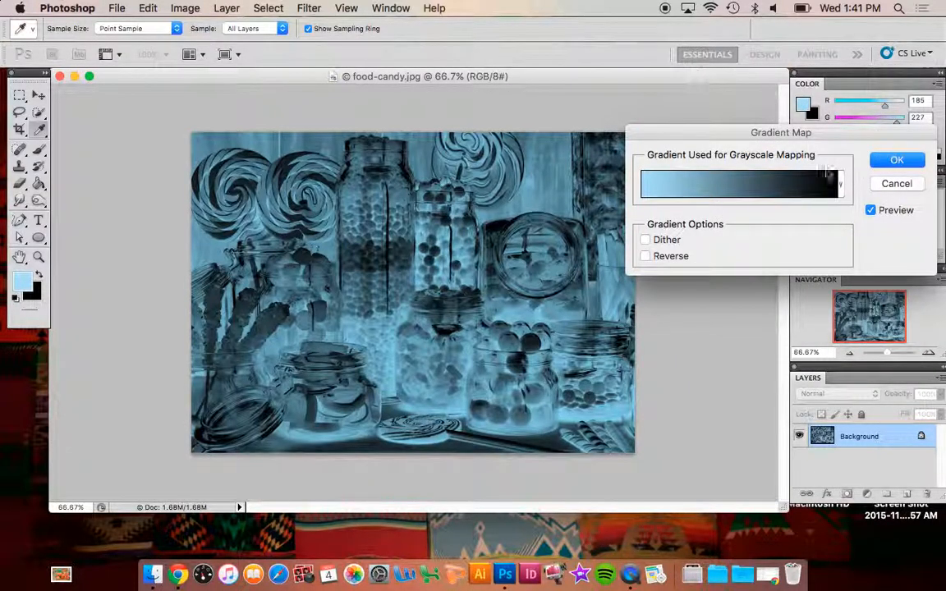
{"action": "left_click", "coordinate": [897, 183]}
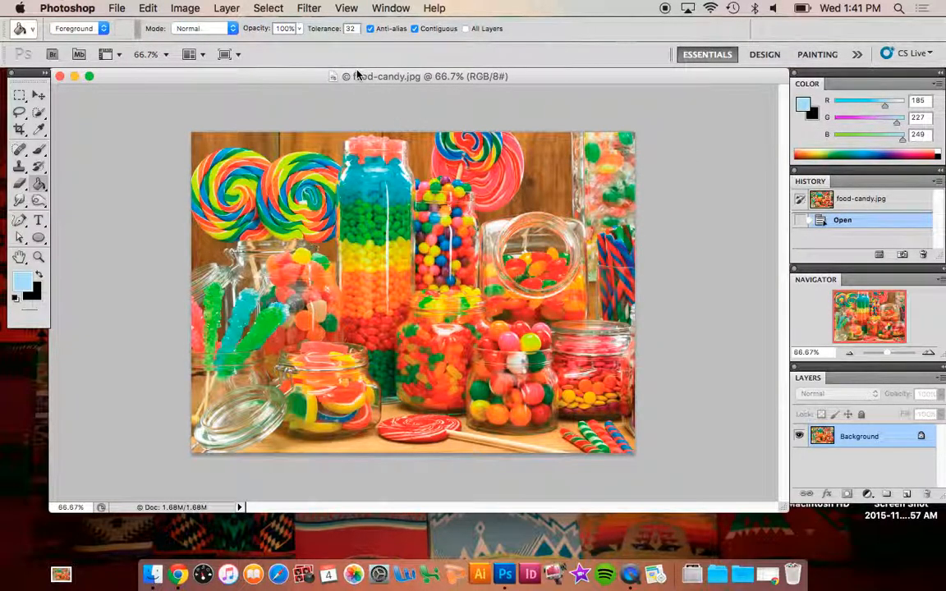
Desaturate the candy photo.
{"action": "left_click", "coordinate": [186, 8]}
{"action": "mouse_move", "coordinate": [271, 55]}
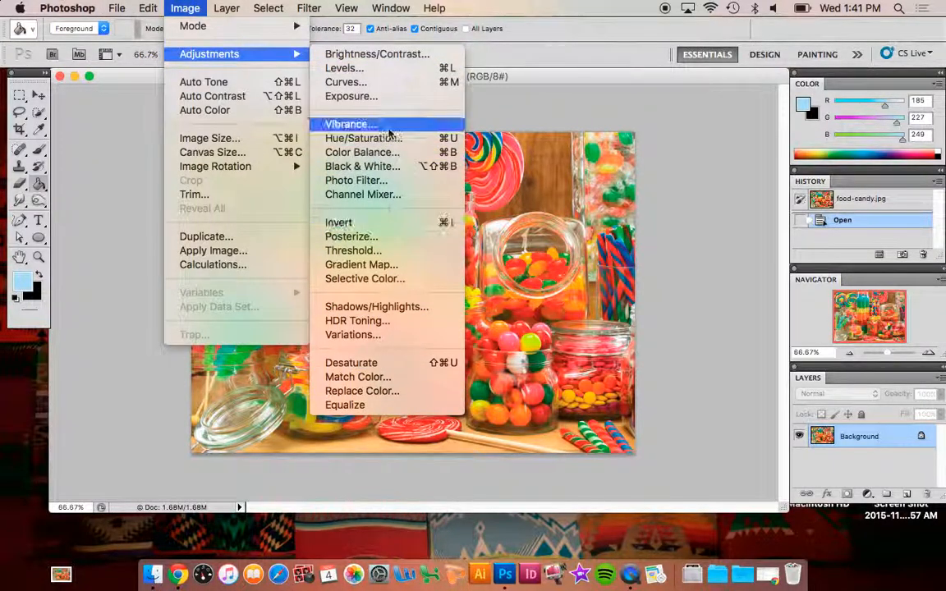
{"action": "left_click", "coordinate": [403, 366]}
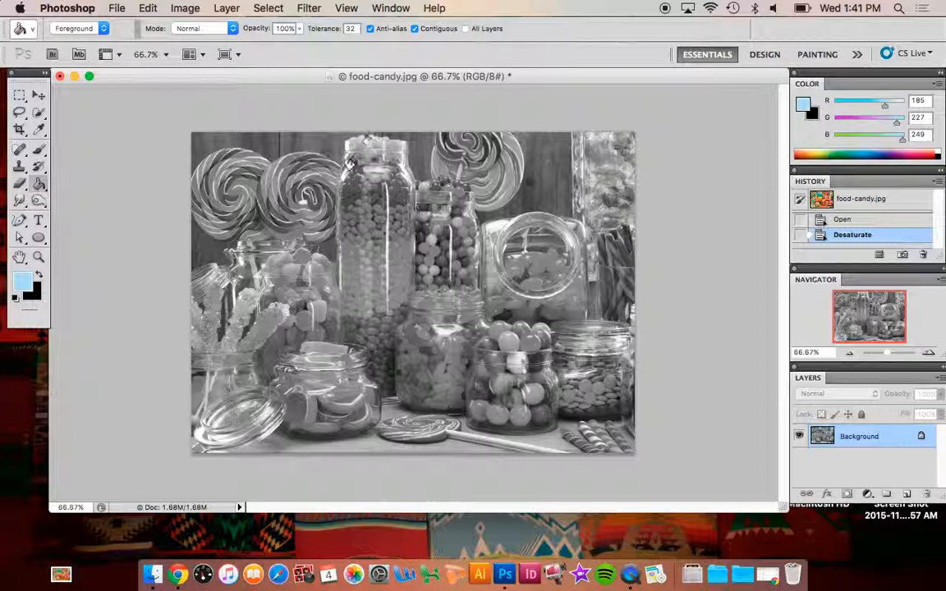
{"action": "left_click", "coordinate": [185, 9]}
{"action": "mouse_move", "coordinate": [188, 56]}
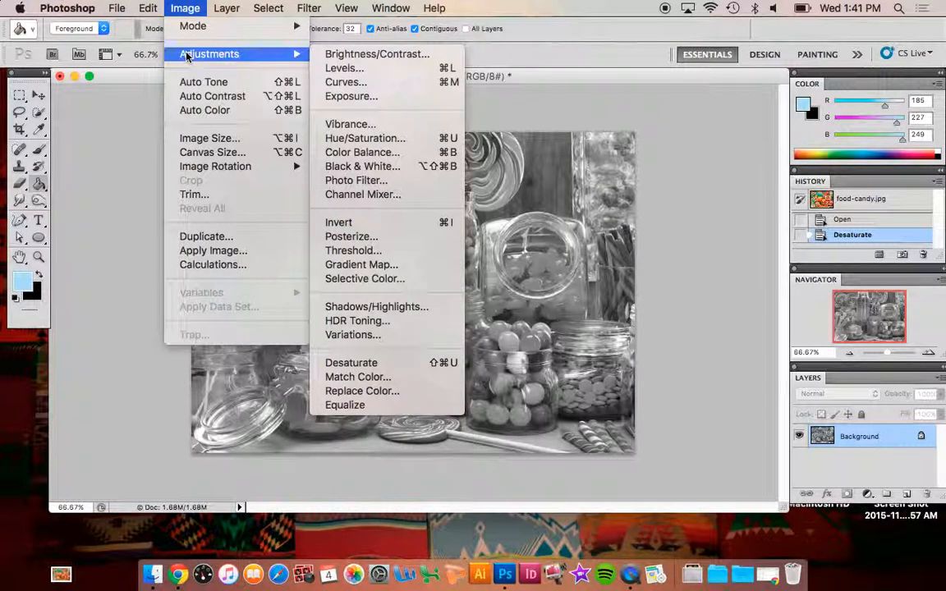
{"action": "left_click", "coordinate": [630, 574]}
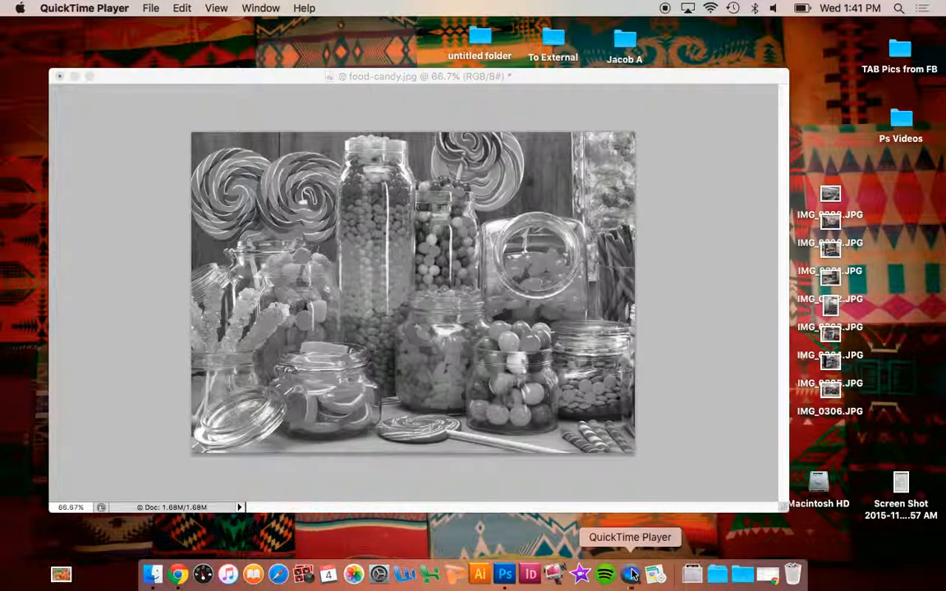